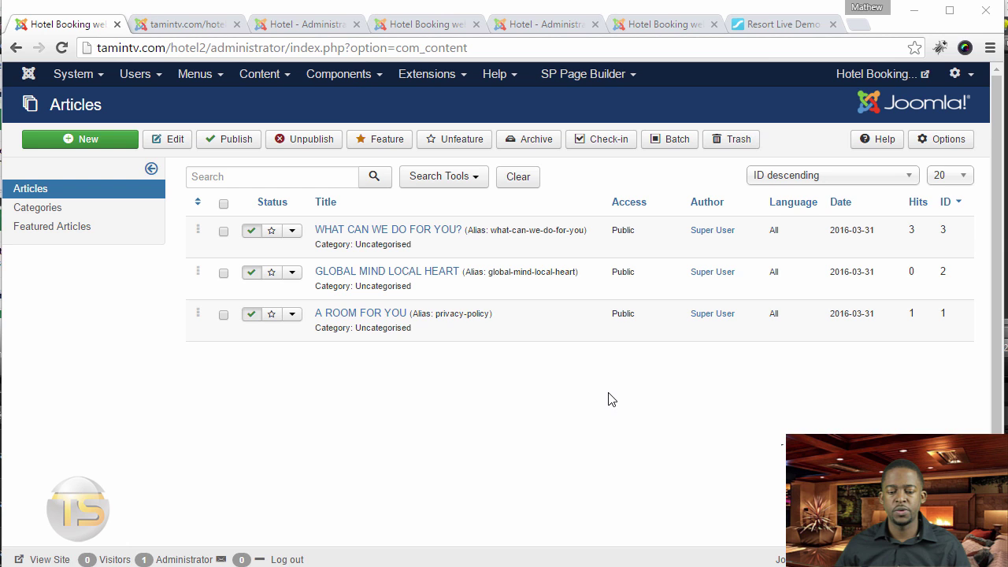
Open the SP Page Builder pages list from the top-bar menu
click(595, 79)
click(586, 104)
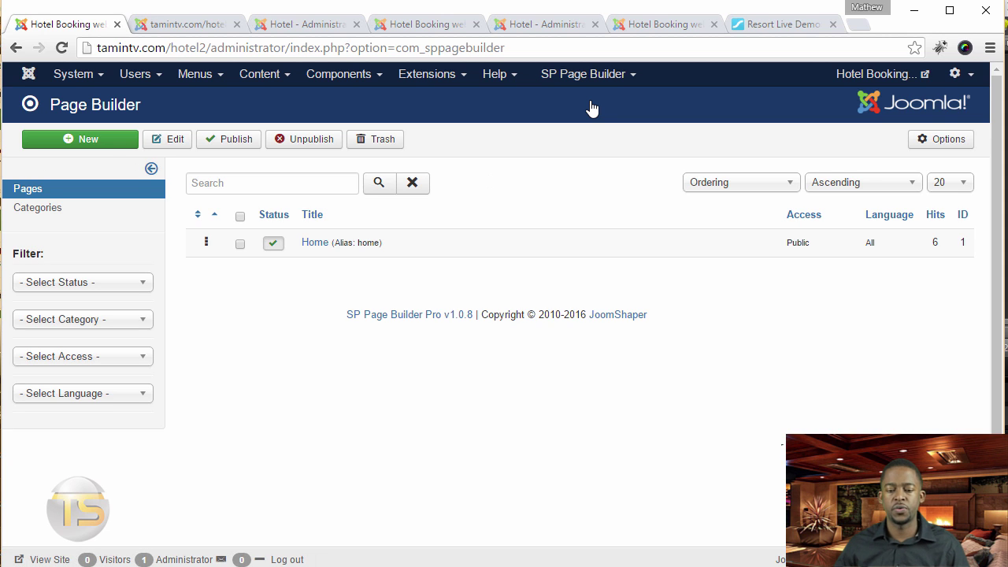
Start a new SP Page Builder page titled About Us
click(111, 142)
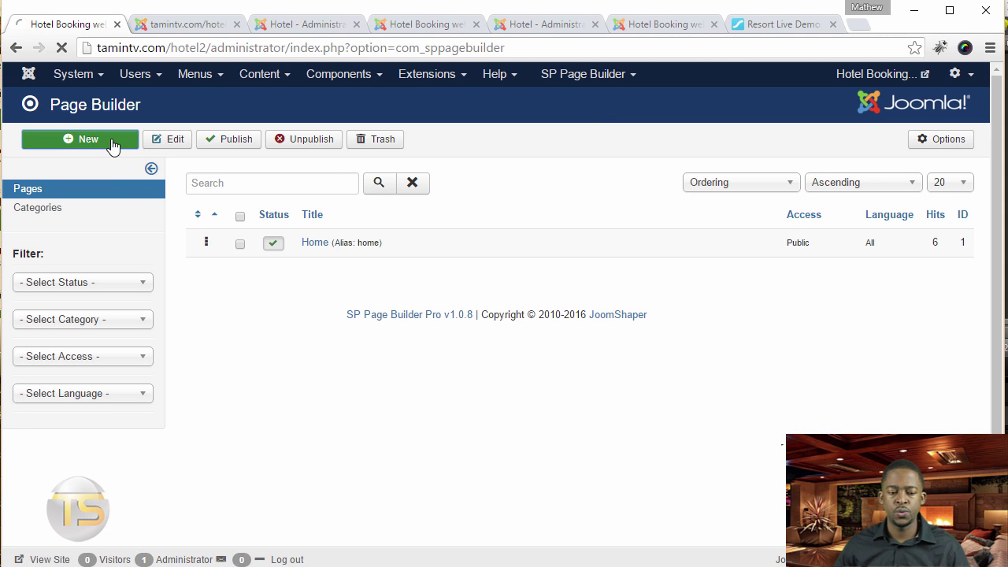
click(288, 180)
text(About Us)
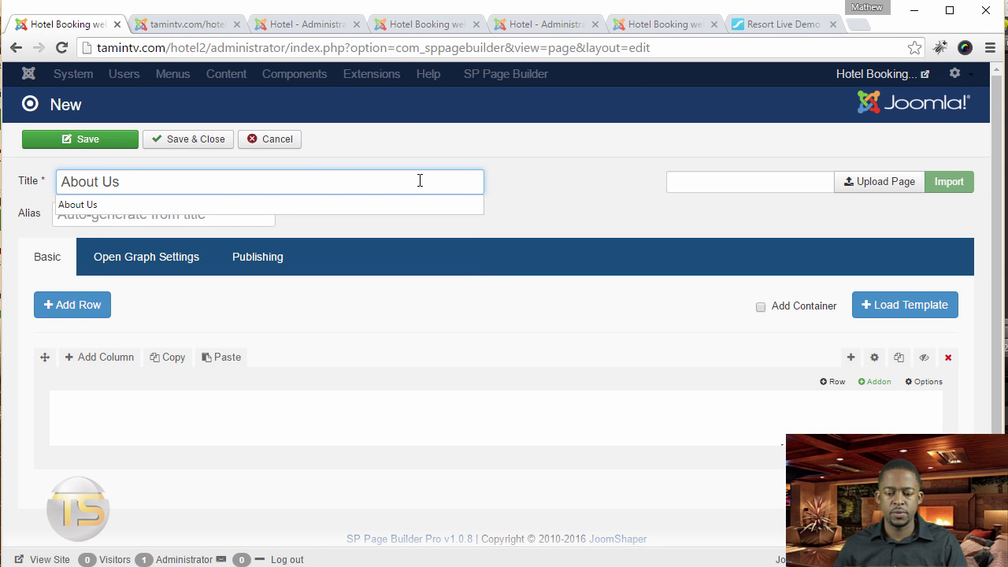
Add a Carousel addon and paste carousel-title-hidden into its CSS Class field
click(874, 381)
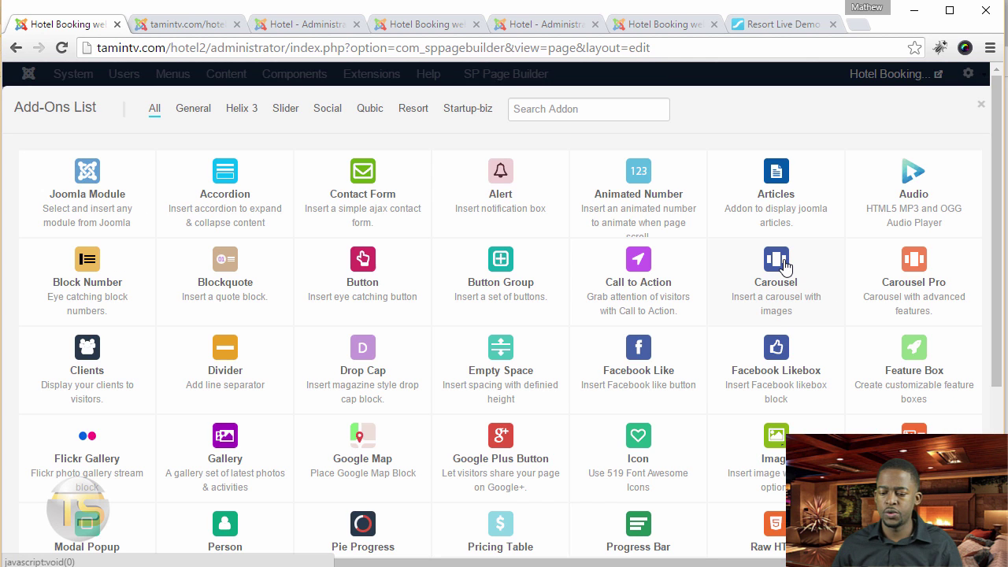
click(781, 265)
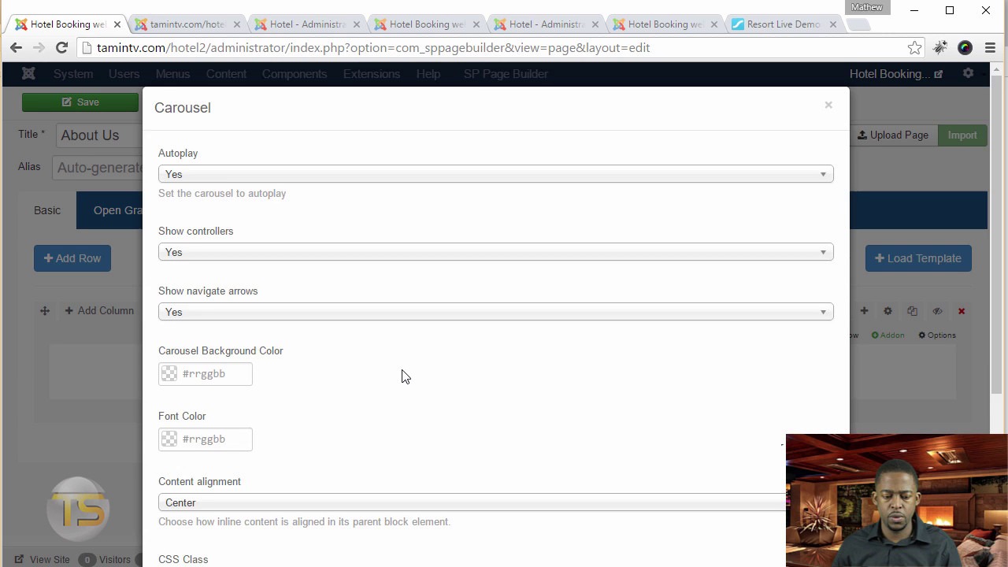
scroll(400, 376, down, 3)
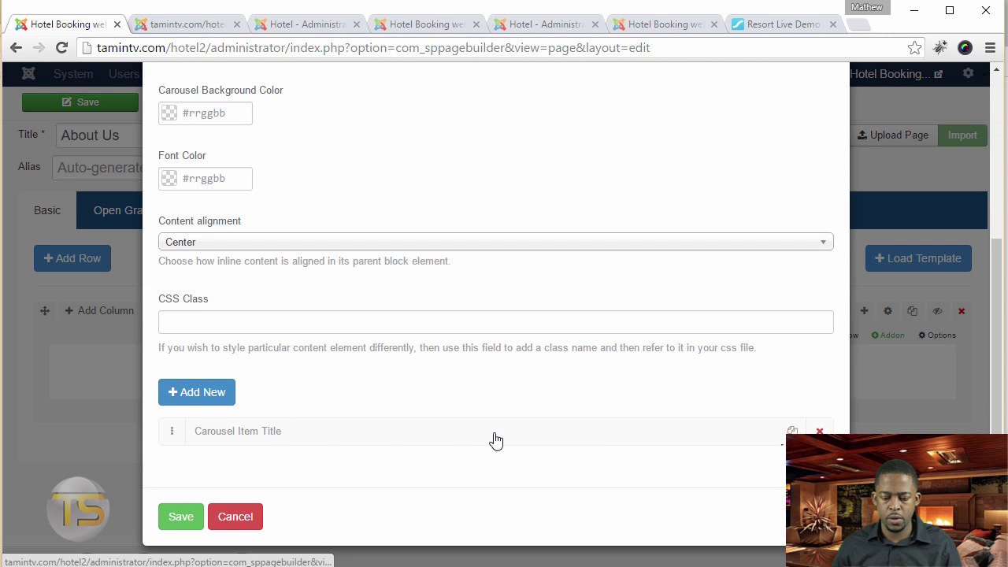
click(286, 321)
text(carousel-title-hidden)
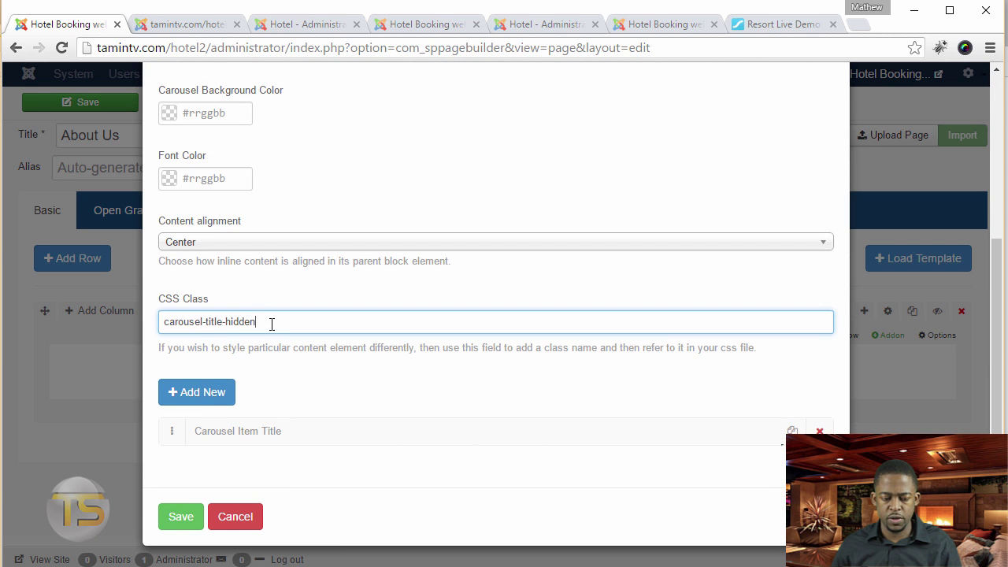
click(252, 434)
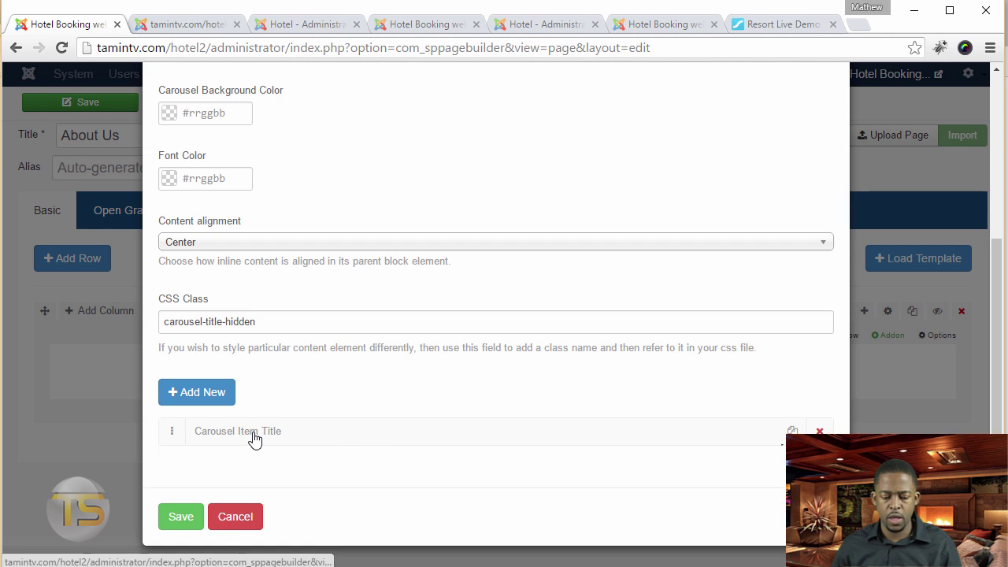
Give the first carousel slide a media-library image and clear its placeholder text
scroll(411, 433, down, 6)
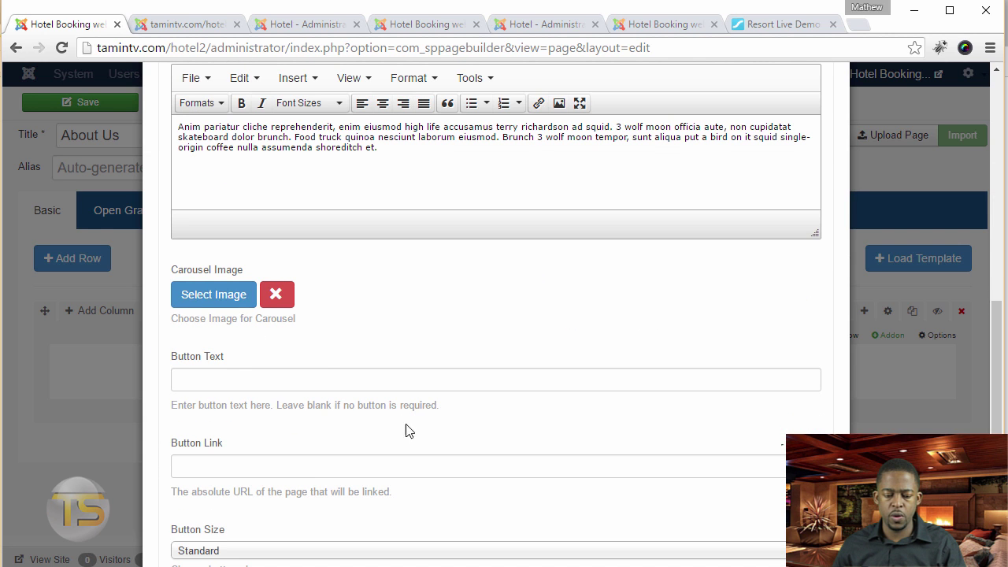
click(210, 296)
click(385, 358)
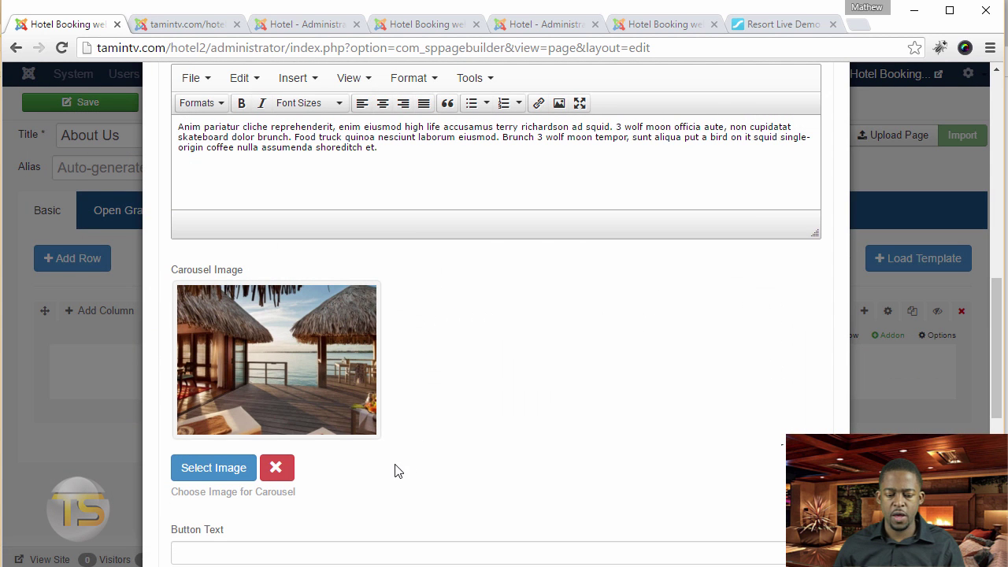
key(ctrl+a)
key(BackSpace)
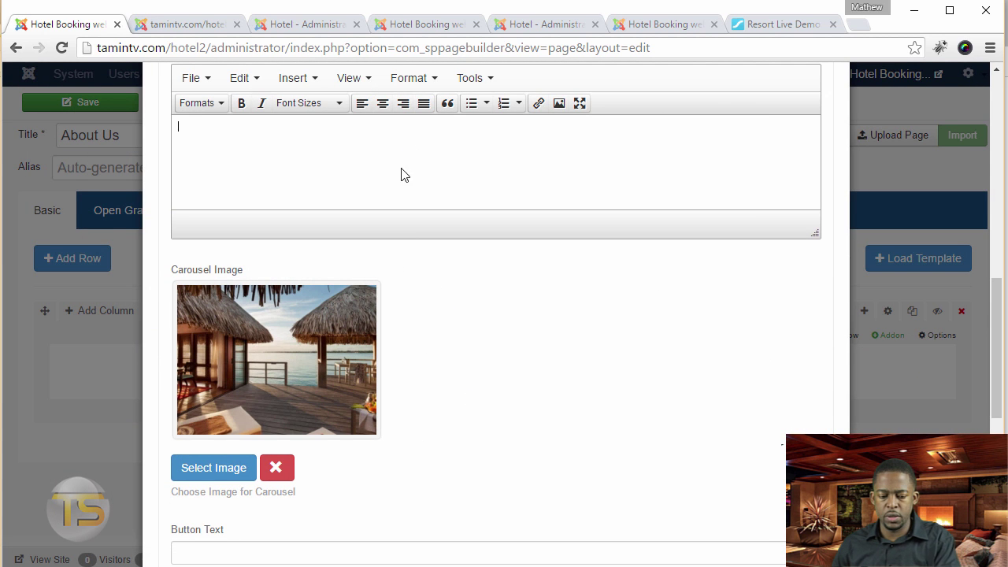
scroll(456, 398, up, 4)
scroll(285, 273, up, 2)
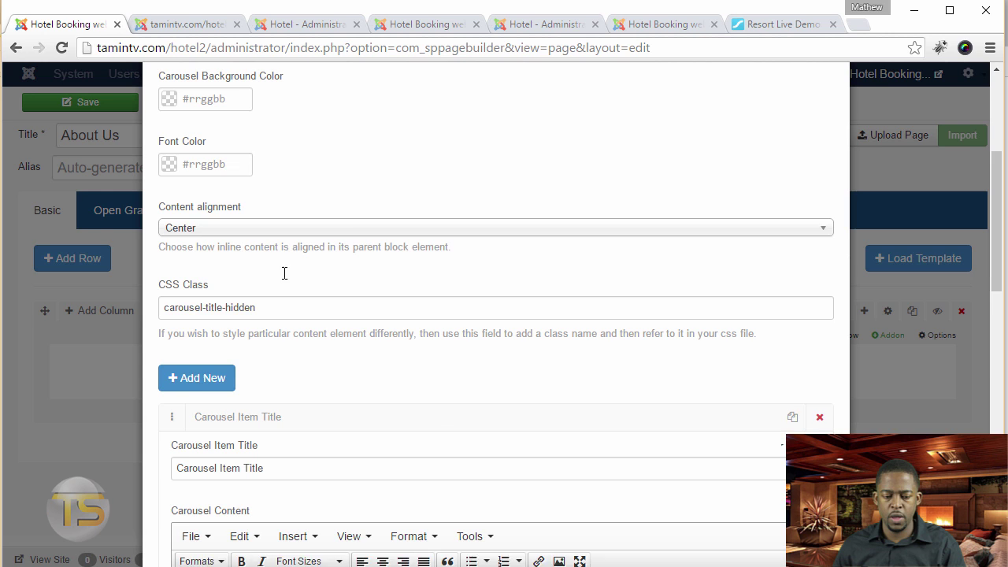
scroll(284, 273, up, 3)
scroll(248, 236, up, 2)
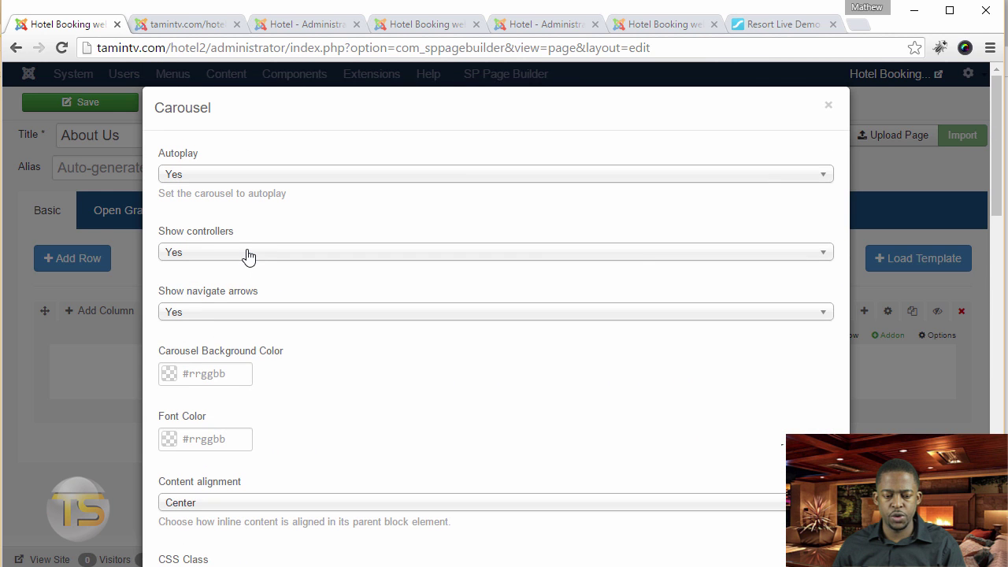
scroll(242, 263, down, 4)
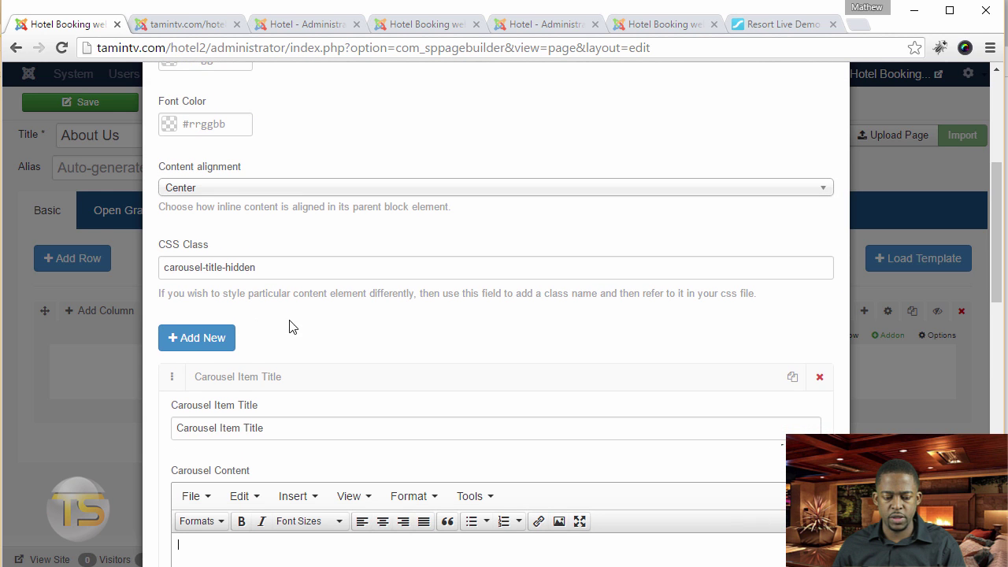
click(232, 376)
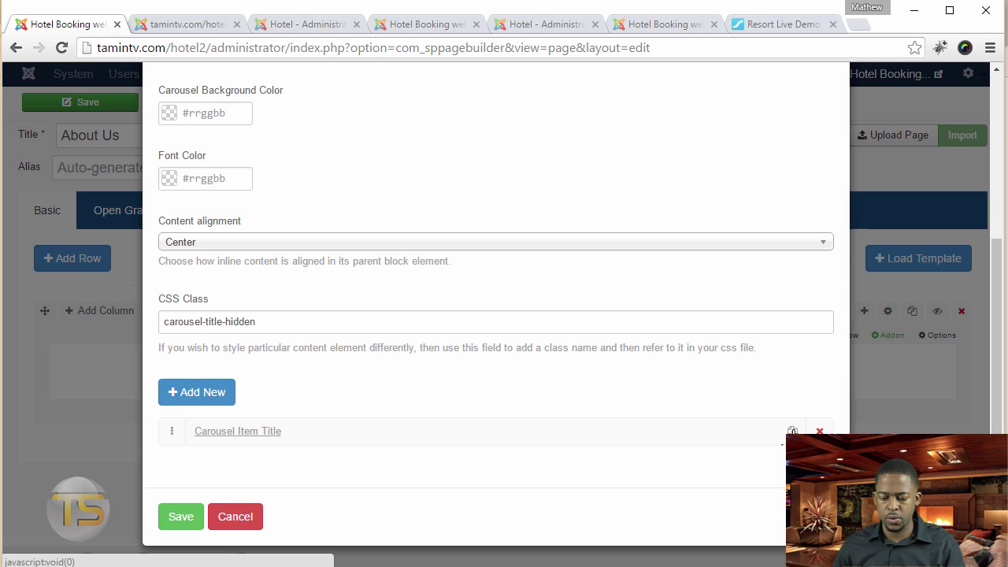
Add a second carousel item using the resort-blog-1 picture
click(197, 392)
click(256, 403)
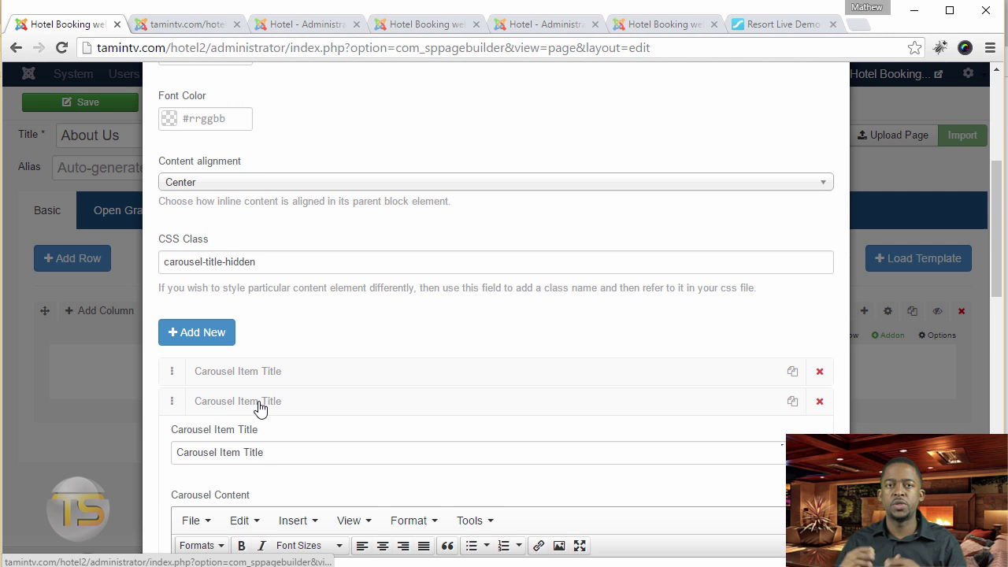
scroll(248, 390, down, 8)
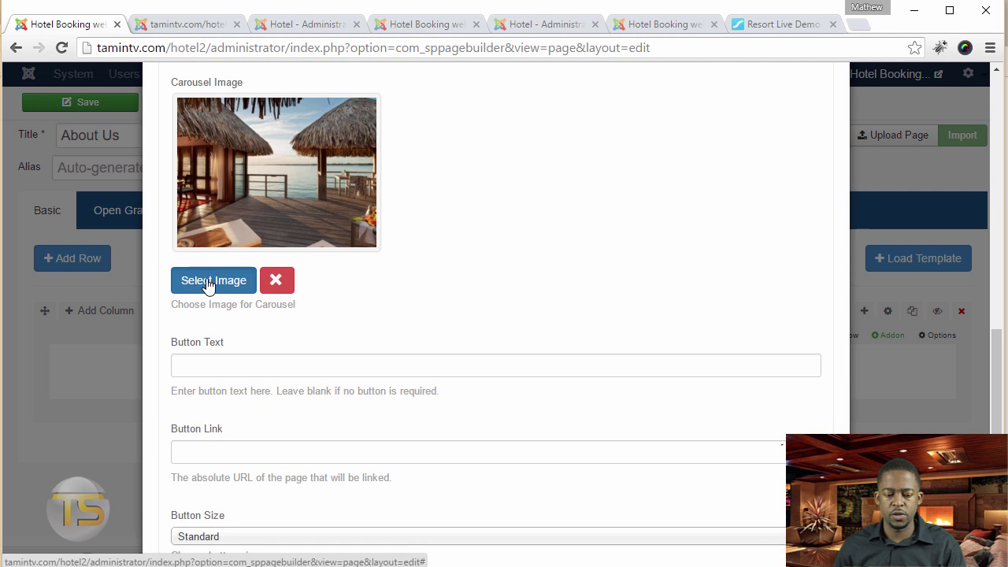
click(207, 285)
click(263, 310)
scroll(295, 445, down, 4)
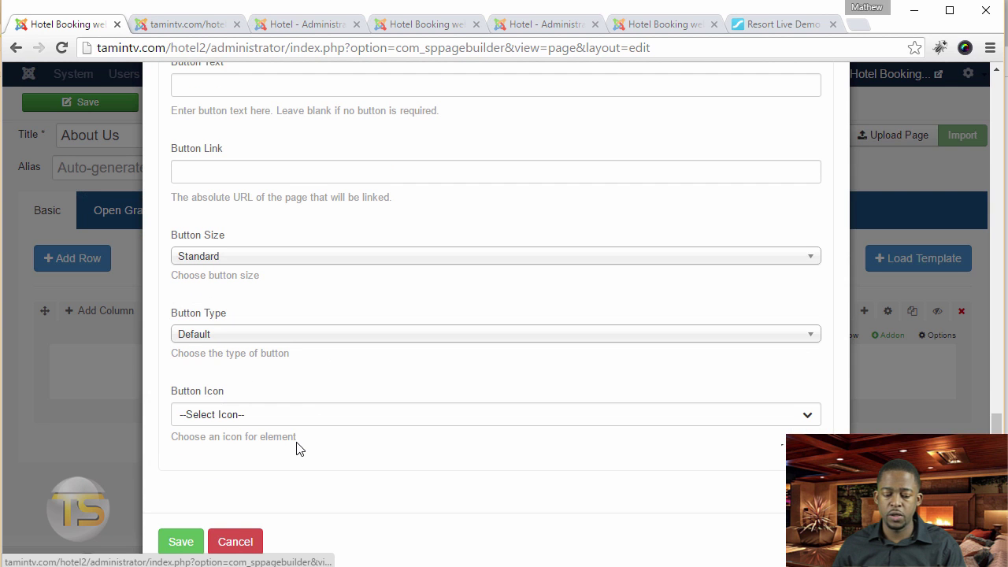
scroll(298, 448, up, 4)
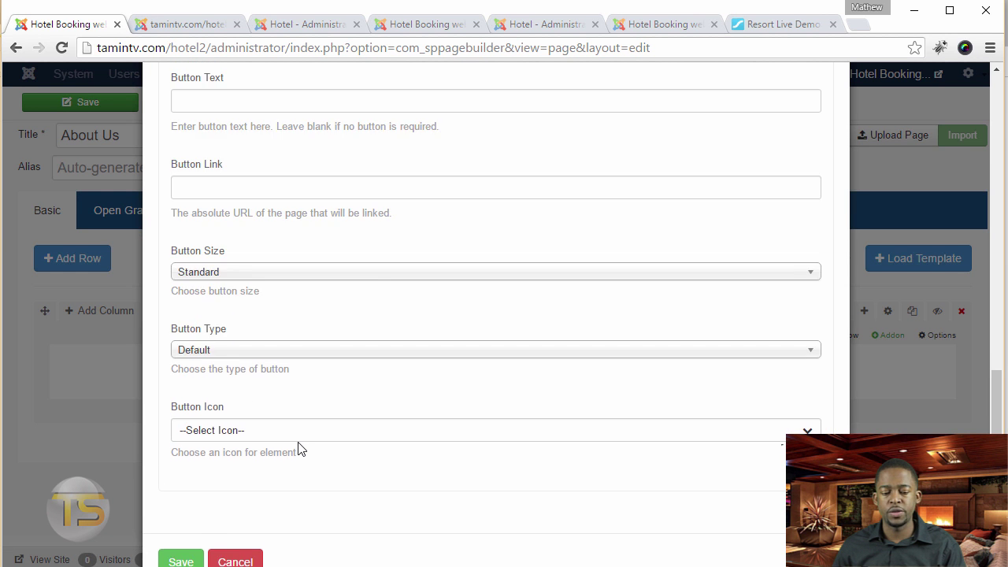
click(217, 314)
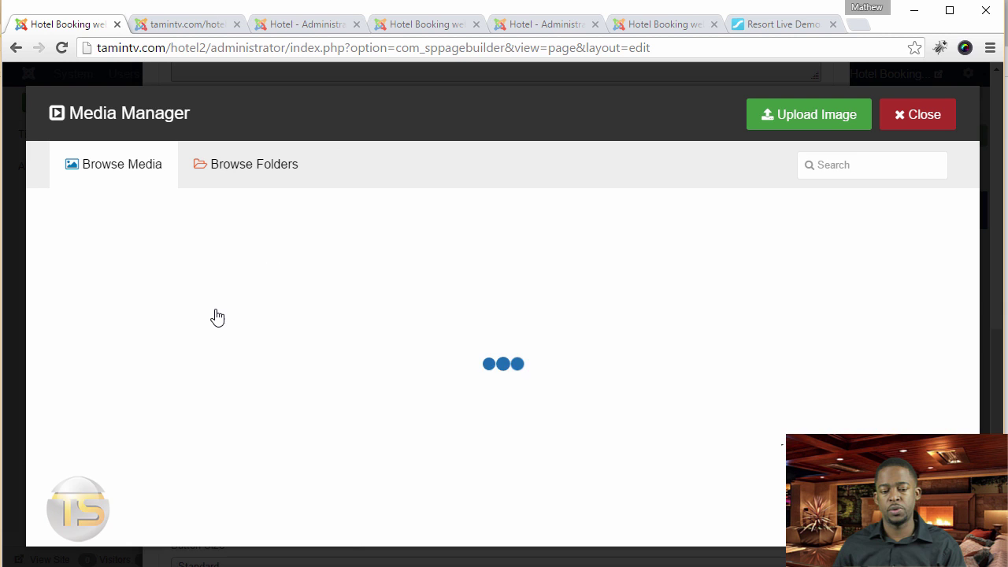
click(402, 273)
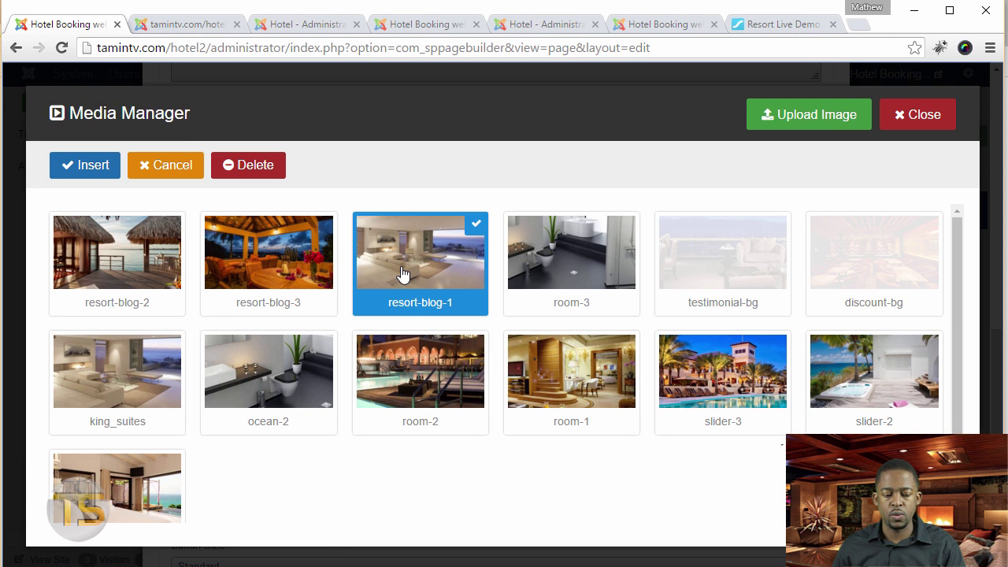
click(91, 166)
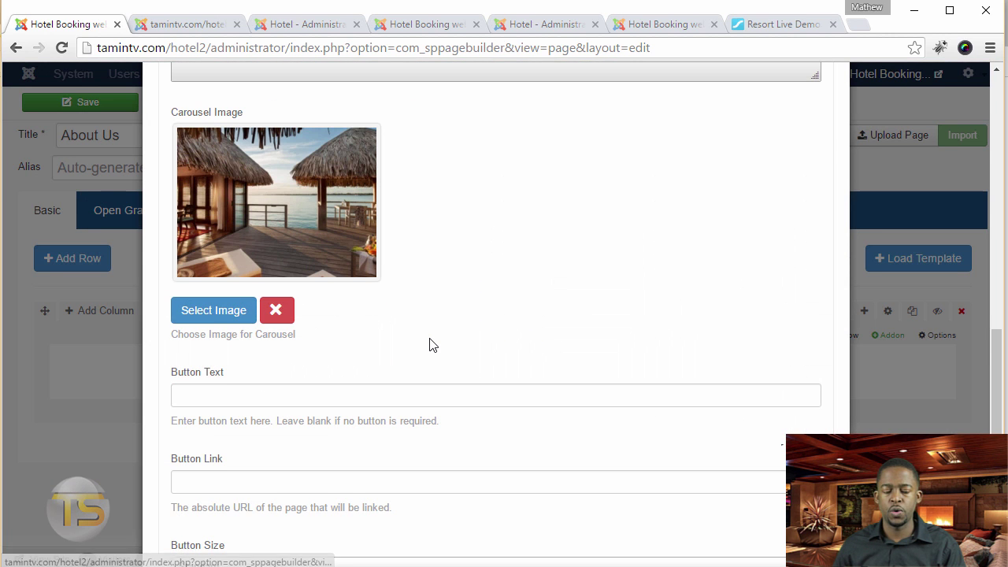
scroll(429, 344, down, 2)
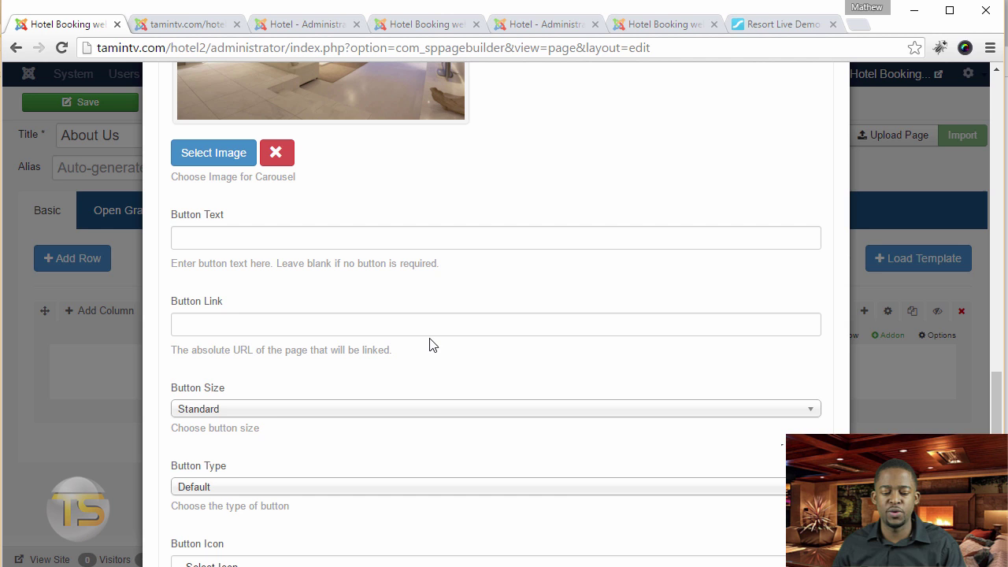
scroll(218, 288, up, 10)
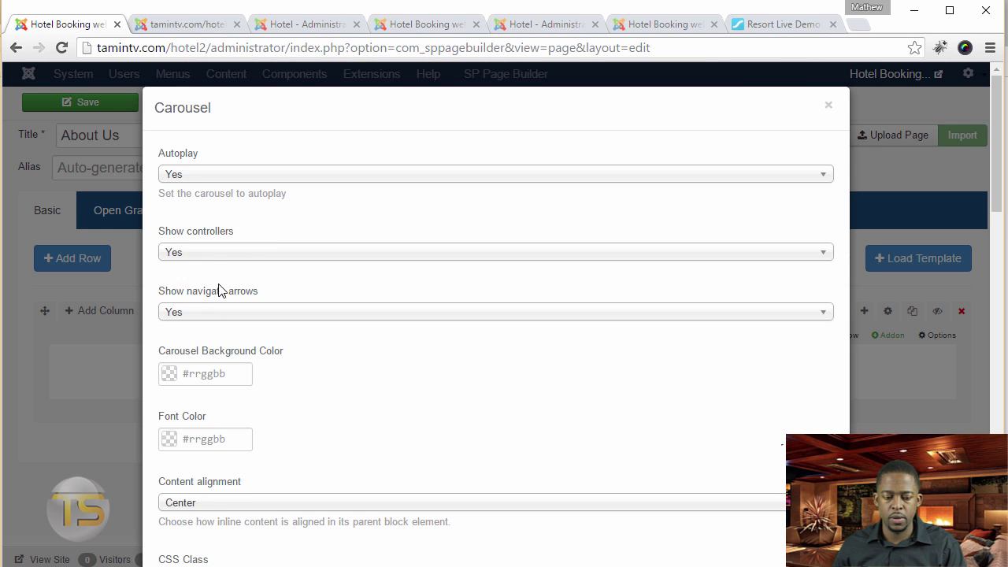
Set Show navigate arrows to No and save the carousel
click(218, 313)
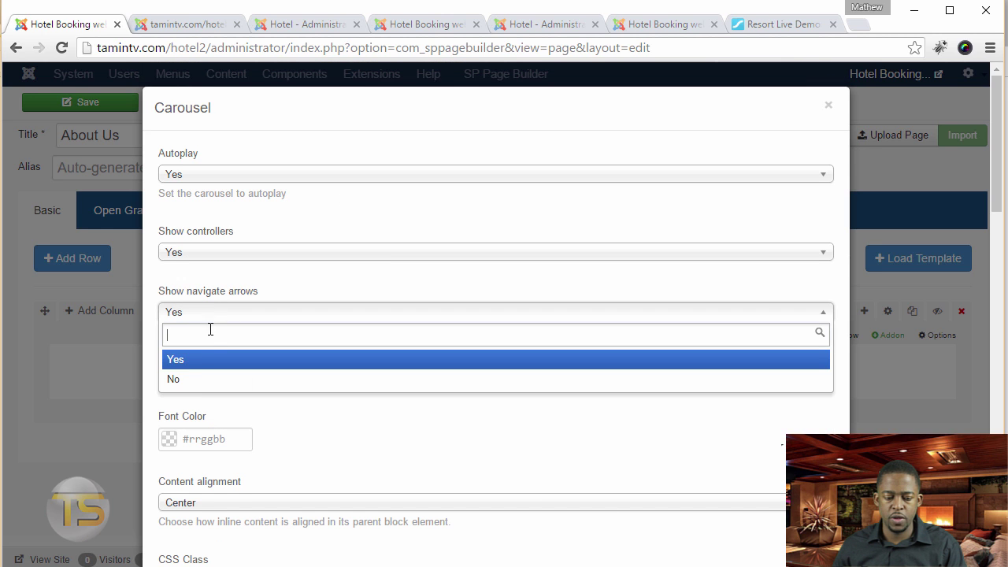
click(196, 381)
scroll(398, 415, down, 15)
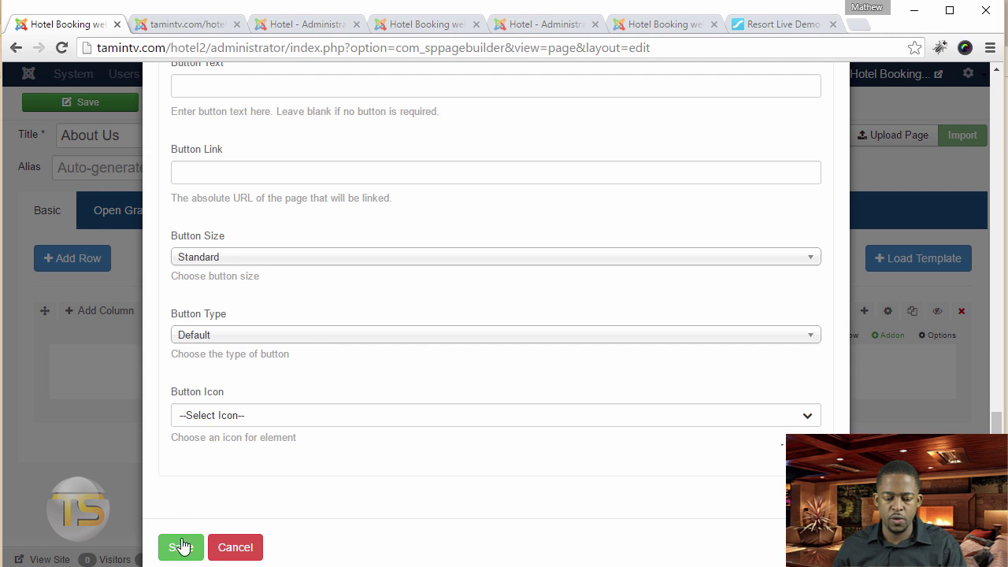
click(181, 549)
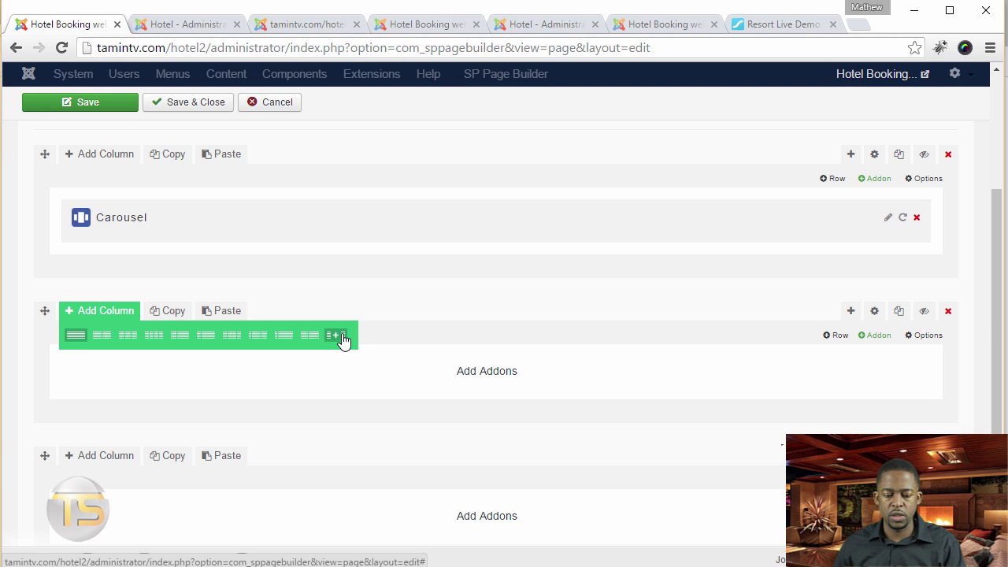
Give the second row an 8,4 custom column layout, replacing an initial 9,3 split
click(342, 337)
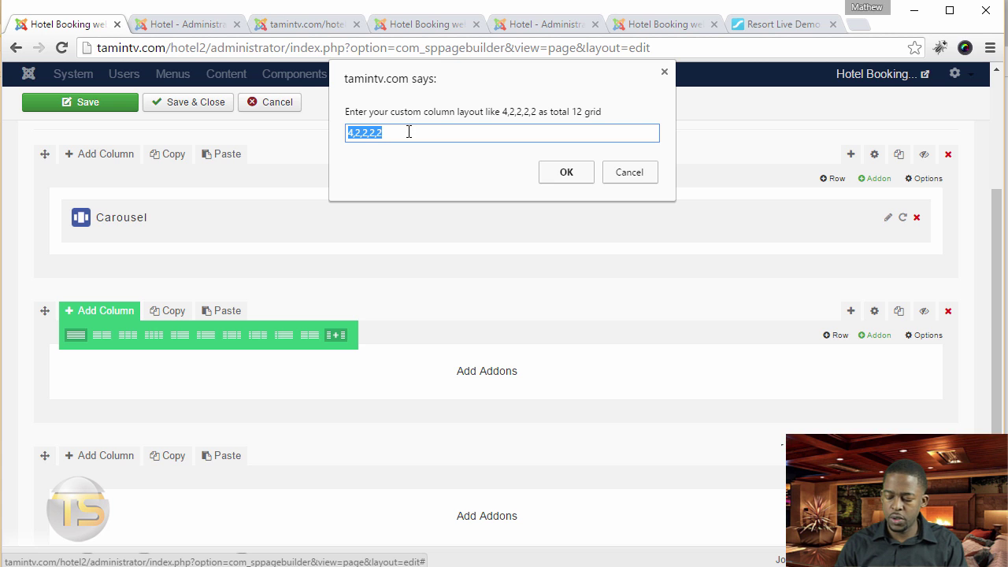
text(9,3)
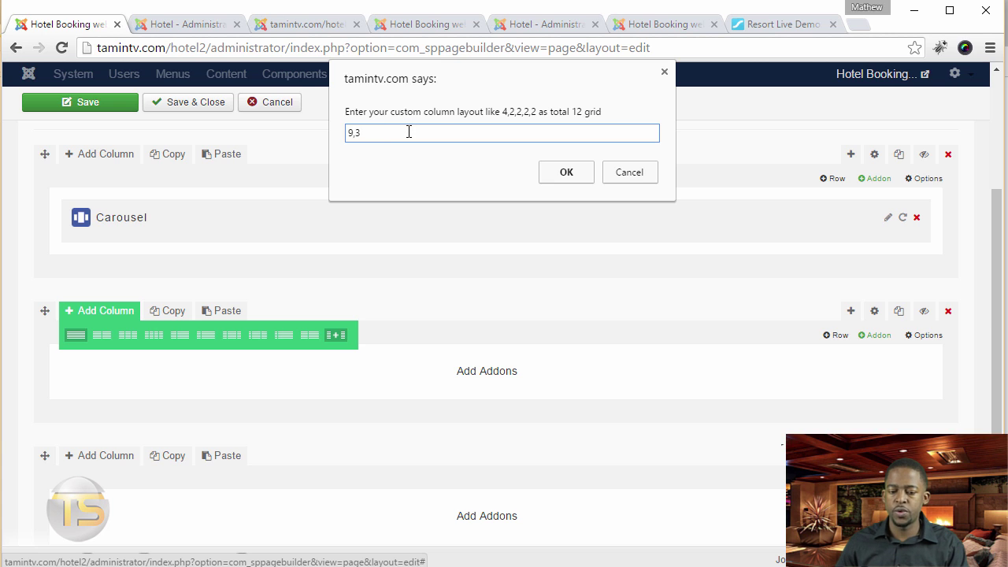
click(573, 174)
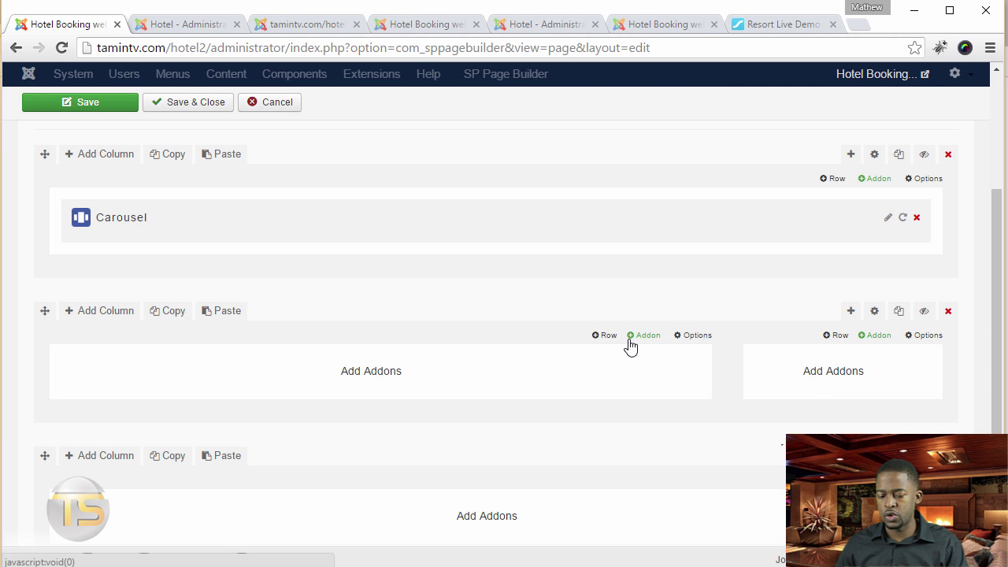
mouse_move(75, 315)
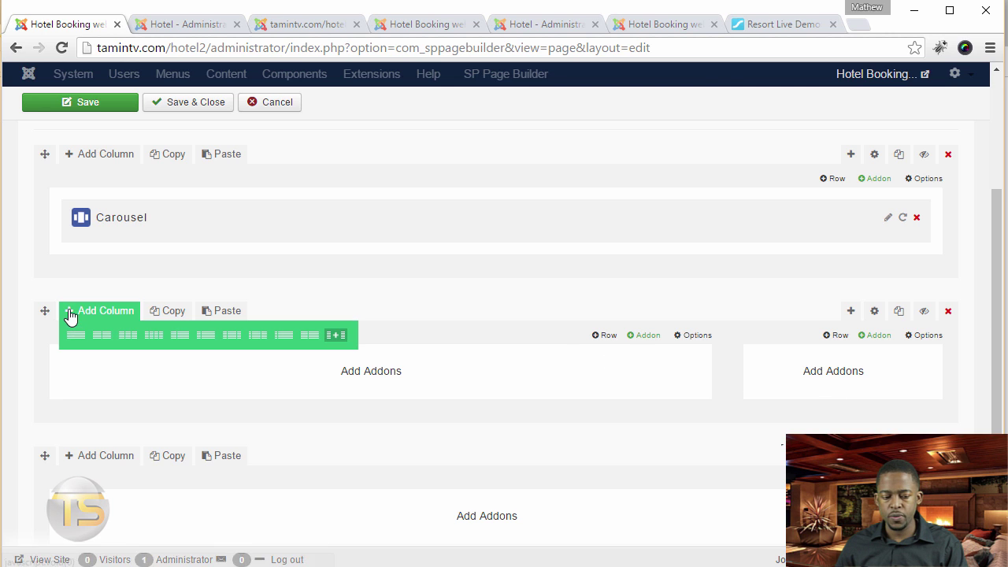
click(336, 336)
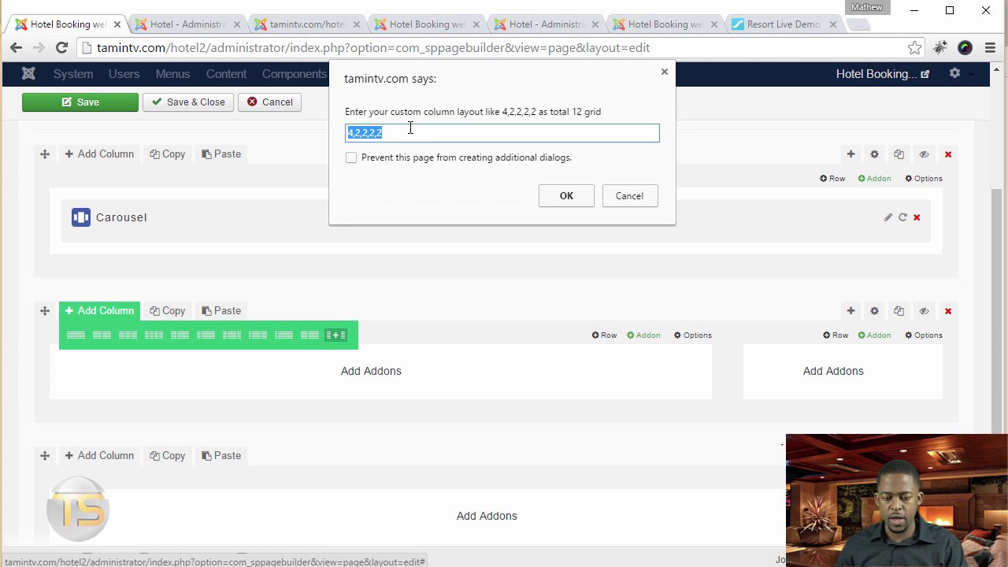
text(8,4)
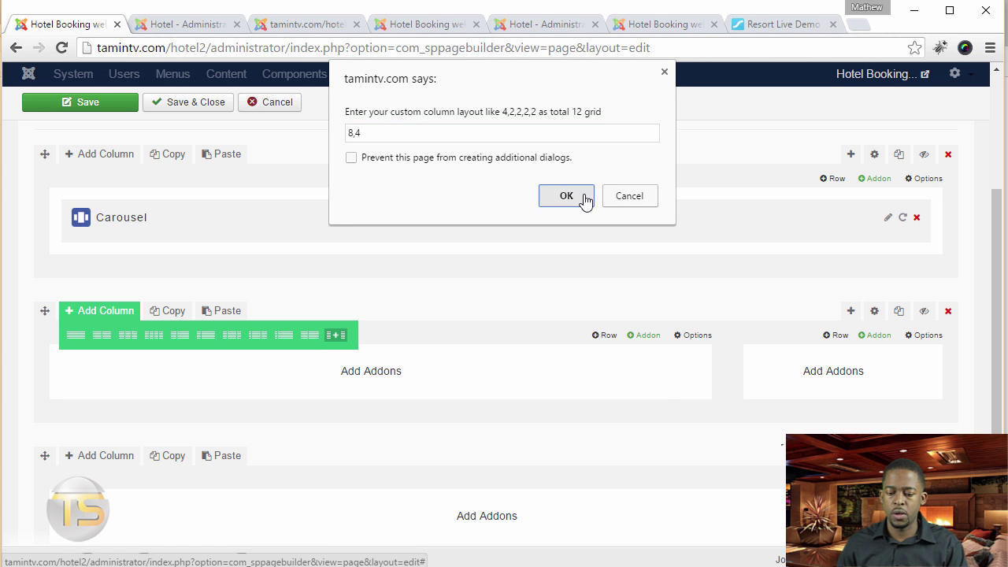
click(581, 199)
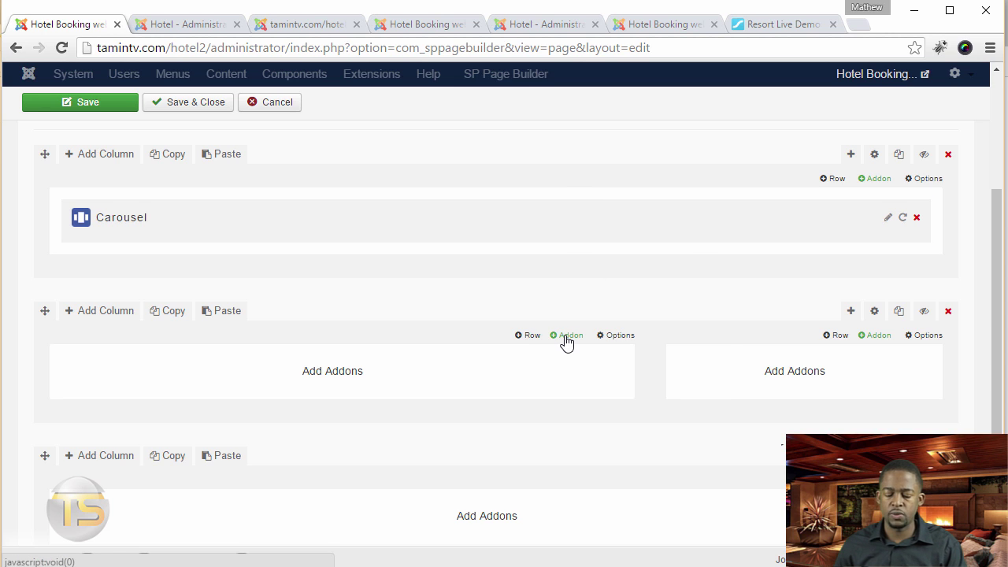
Add a Text Block labelled 'About us' to the left column and save it
click(444, 361)
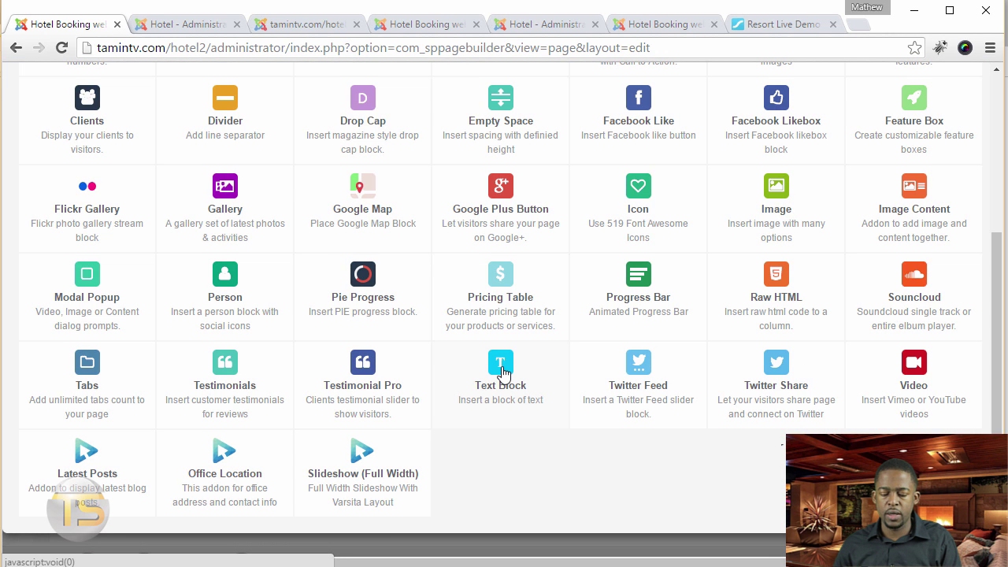
click(501, 364)
click(310, 177)
text(About us)
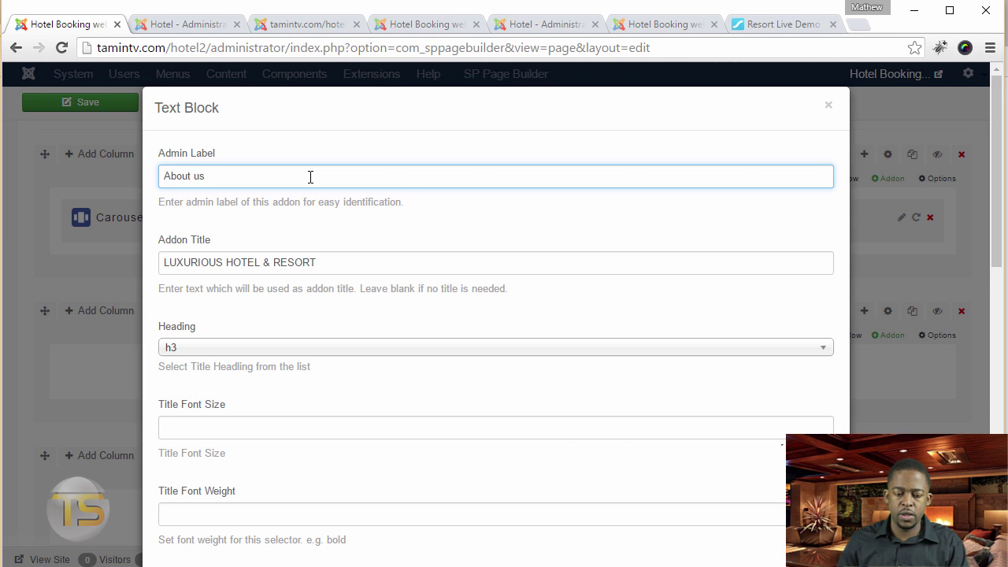
scroll(189, 522, down, 15)
click(189, 519)
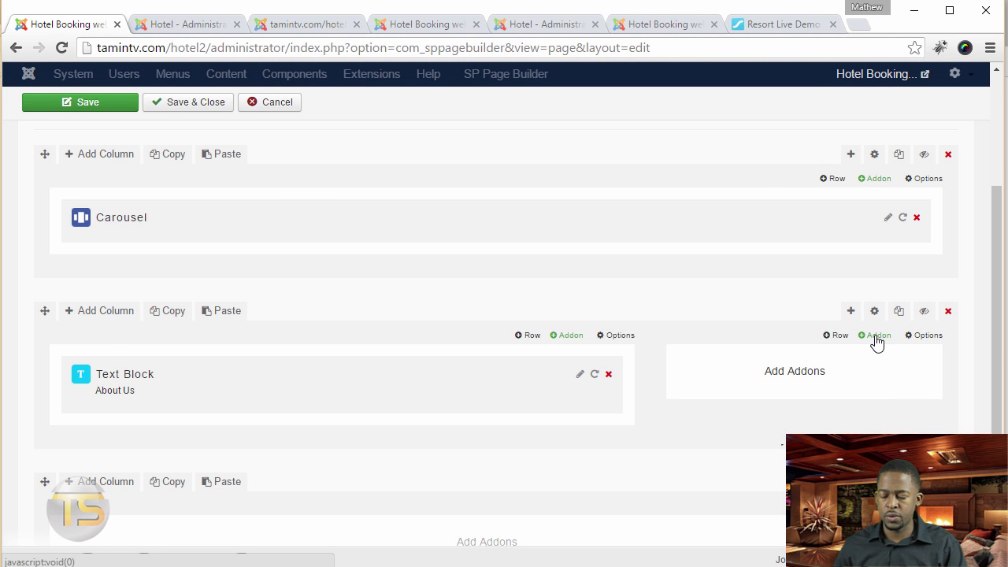
click(915, 371)
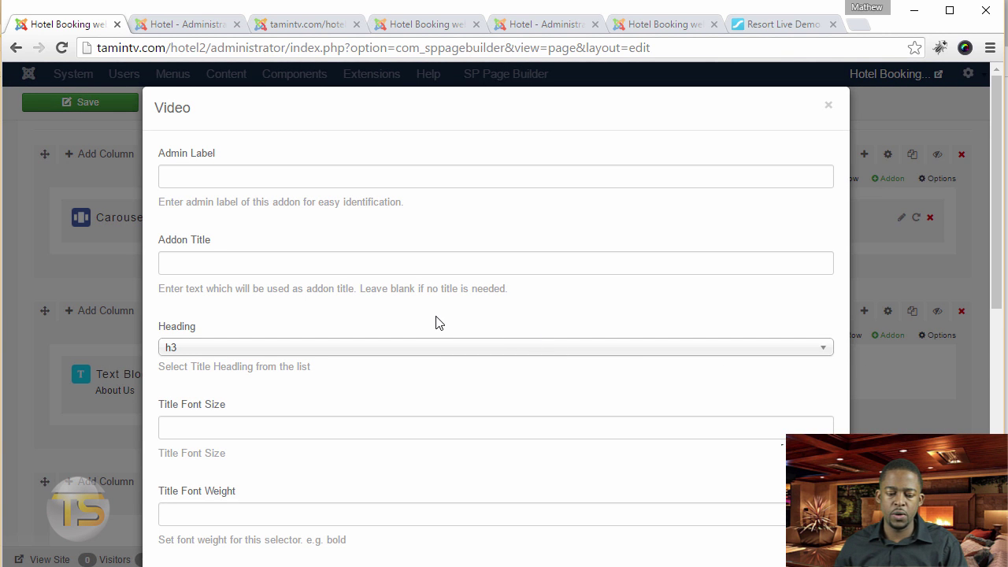
text(https://vimeo.com/11900562)
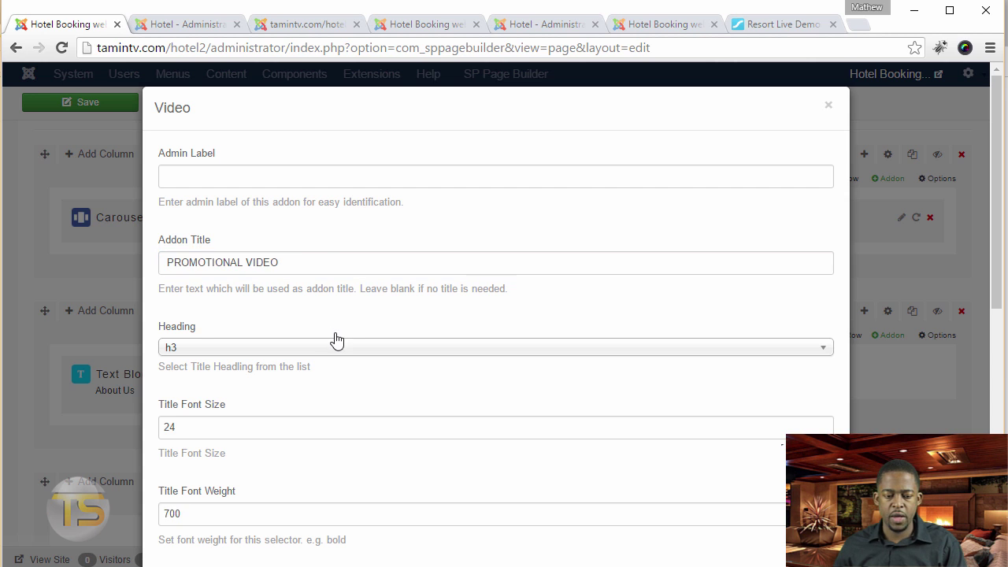
scroll(333, 339, down, 7)
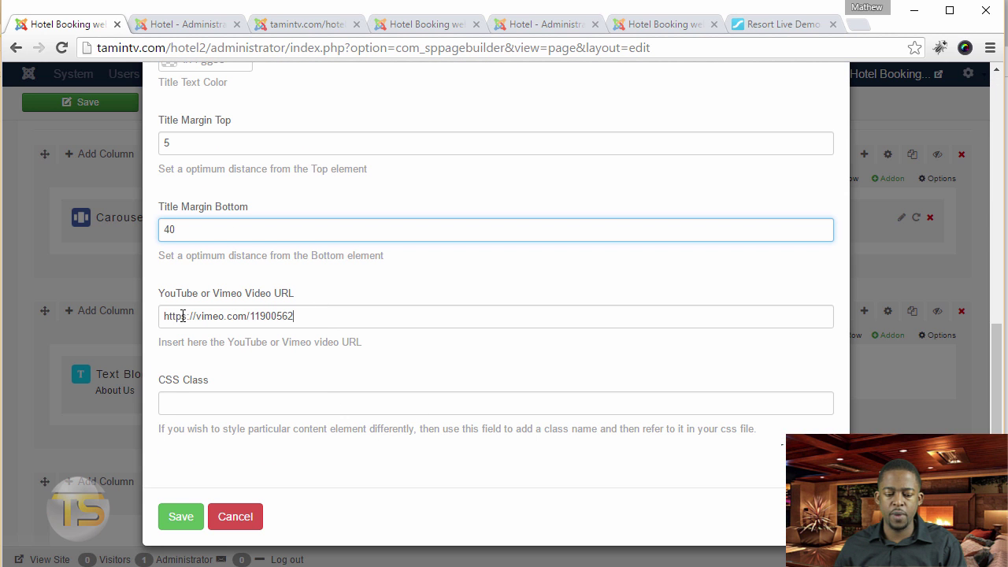
triple_click(166, 316)
click(272, 316)
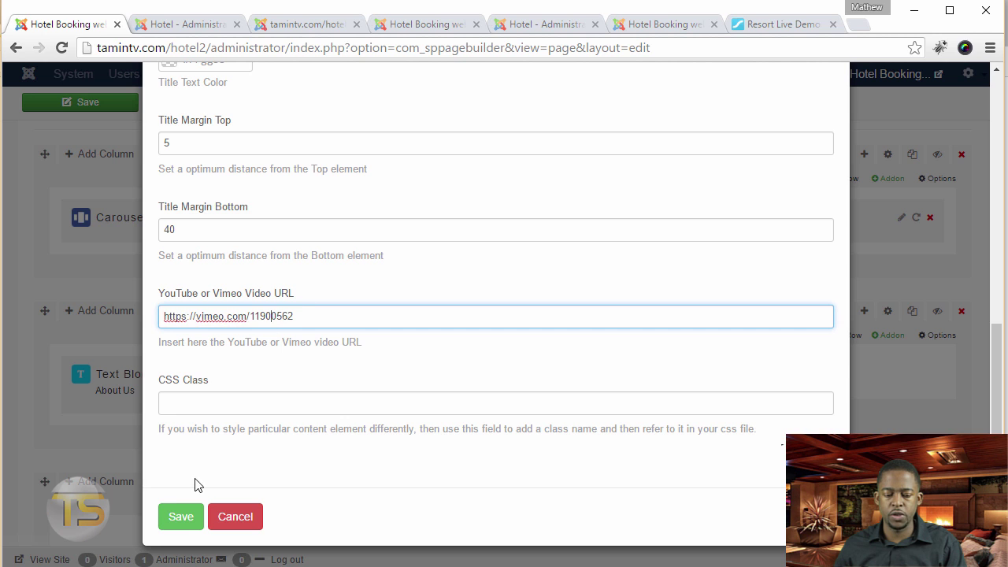
click(181, 518)
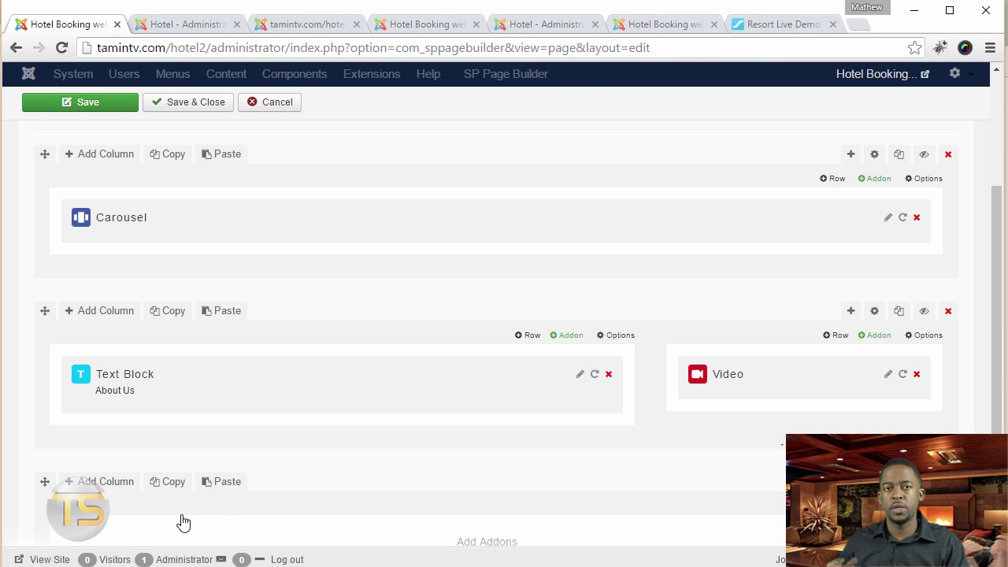
scroll(313, 448, down, 3)
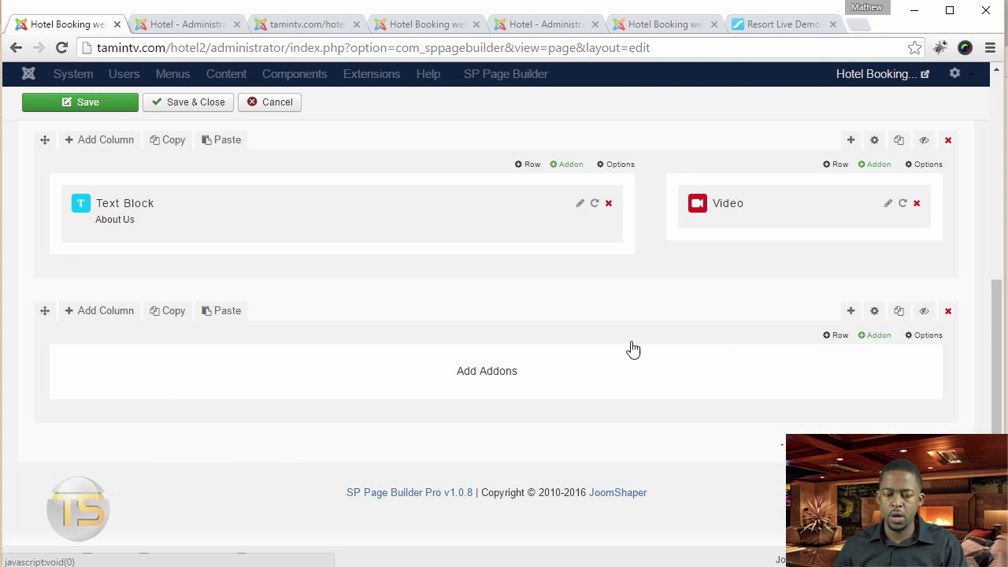
Add a Call to Action titled GET 20% OFF ON YOUR NEXT VISIT with a BOOK NOW button
click(589, 371)
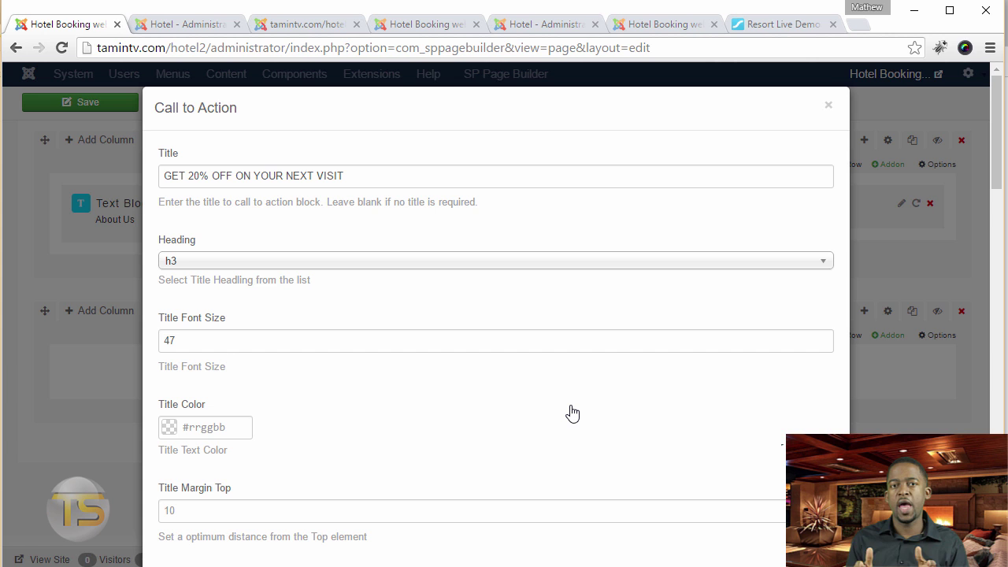
scroll(549, 369, down, 10)
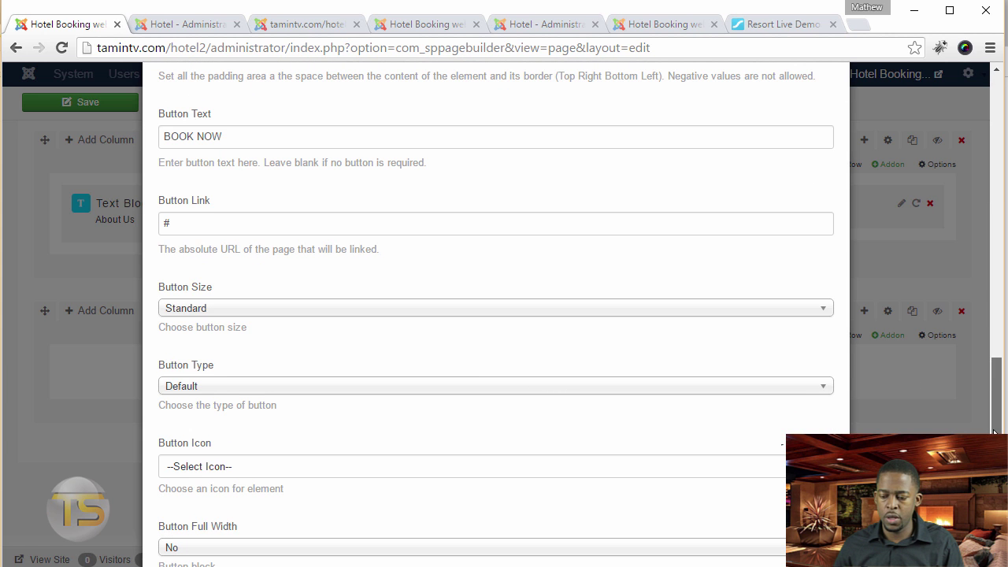
scroll(996, 394, down, 2)
scroll(496, 314, down, 2)
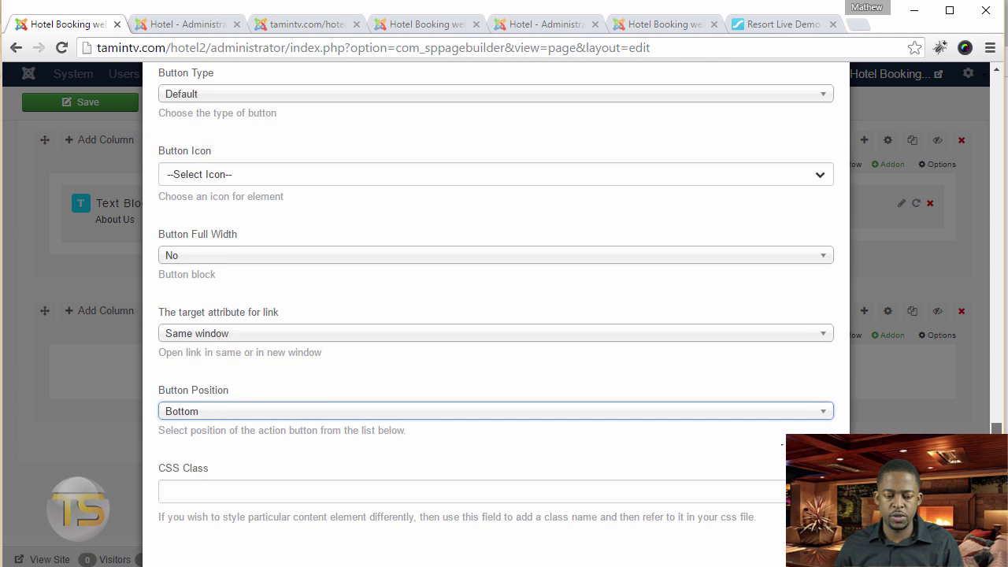
scroll(781, 445, down, 1)
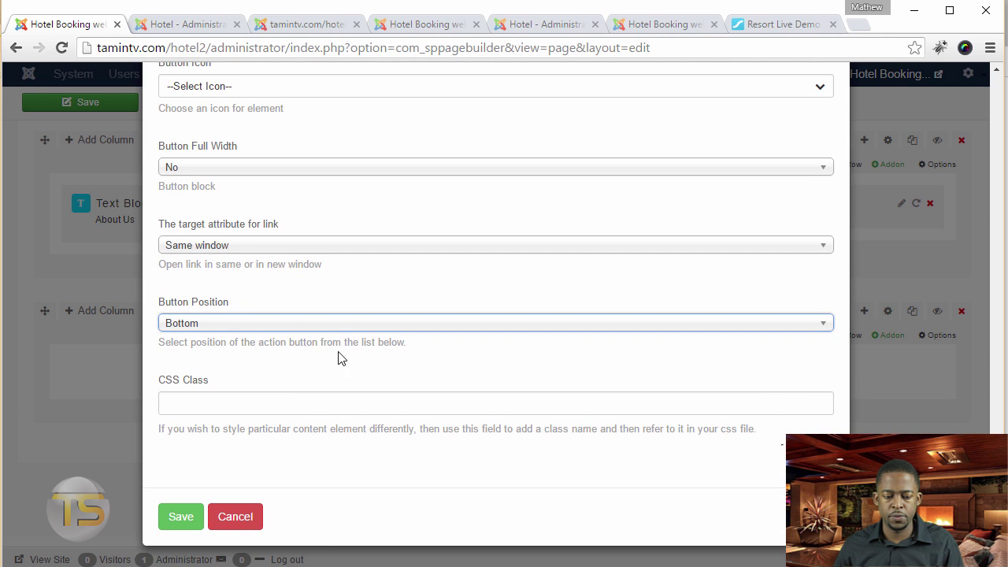
click(175, 526)
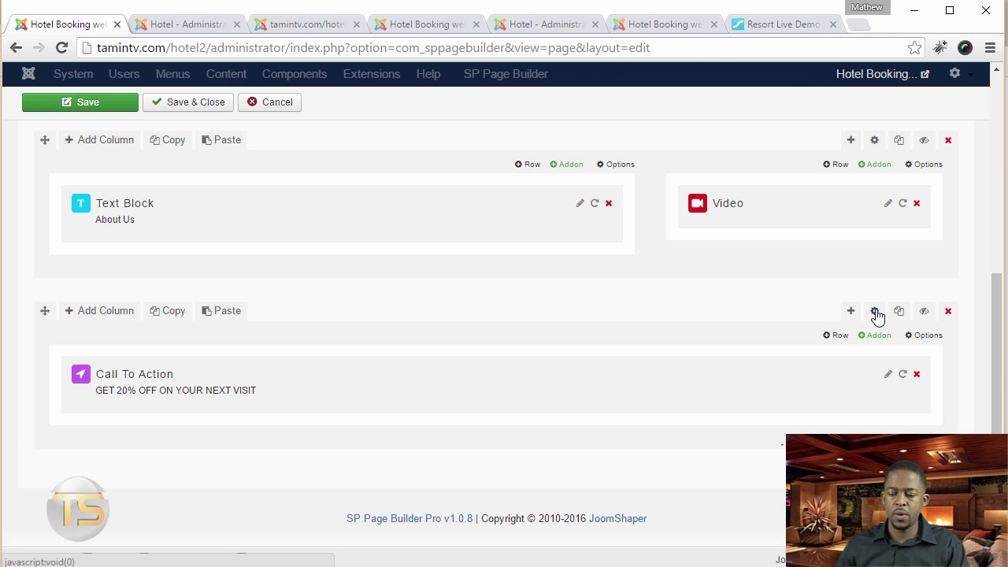
Set the bottom row's background size to Cover and padding to 150px 0, then save the page
click(876, 315)
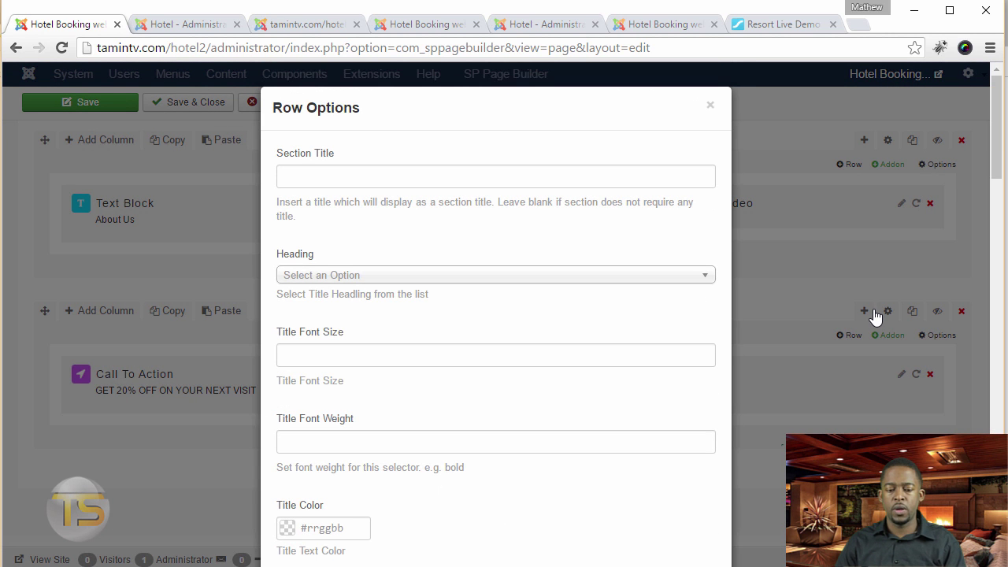
scroll(667, 405, down, 15)
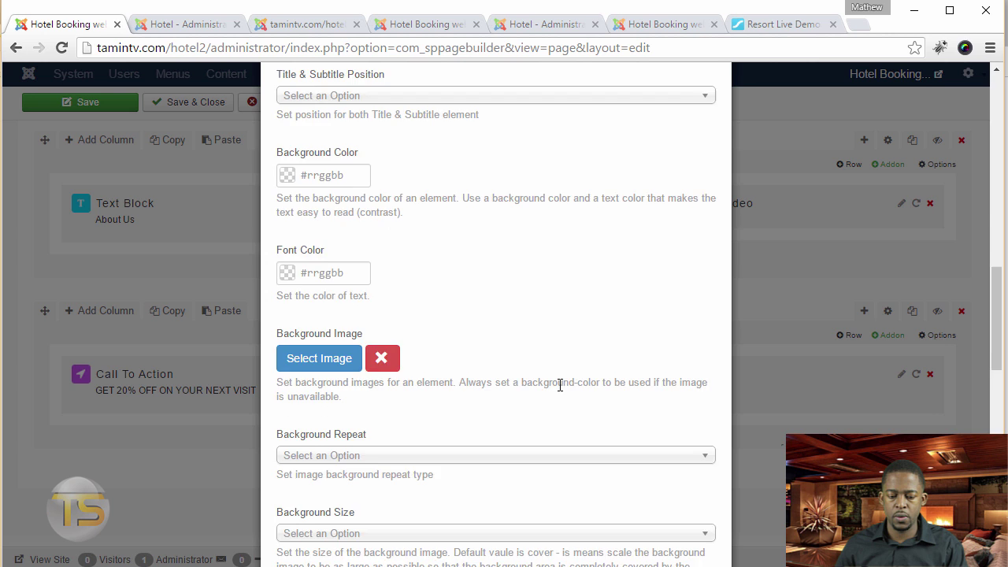
click(388, 376)
scroll(495, 315, down, 2)
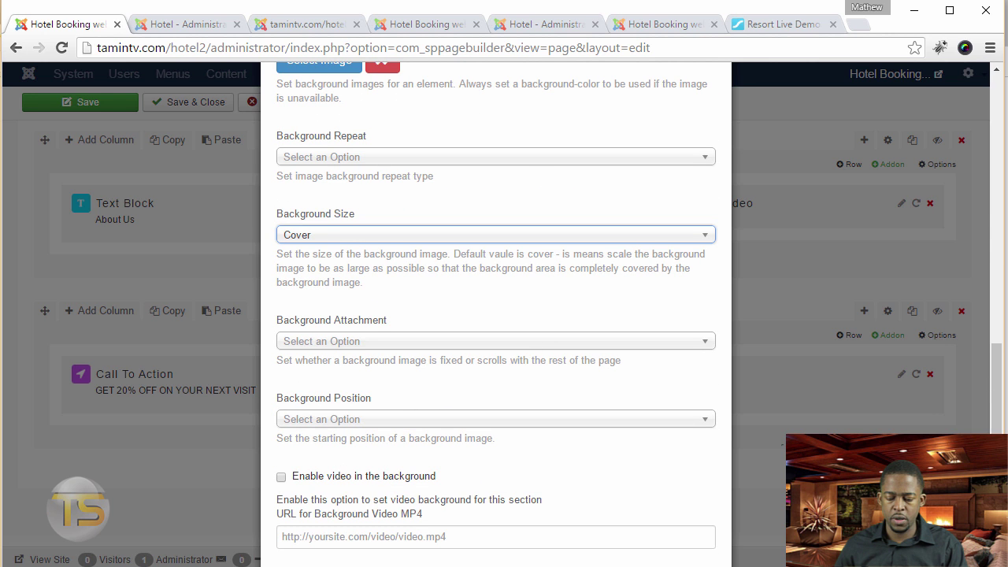
scroll(323, 245, down, 10)
click(321, 249)
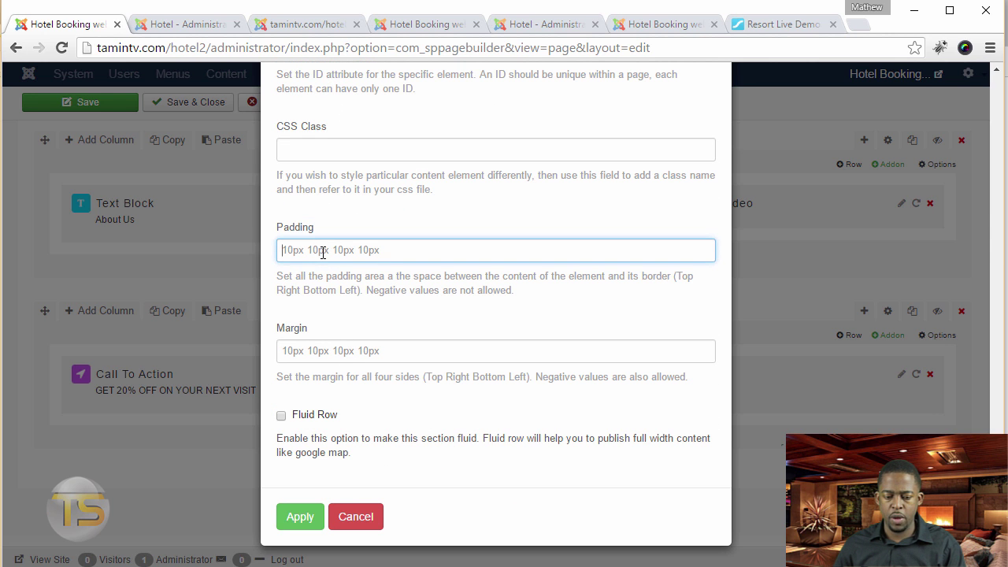
text(150px 0)
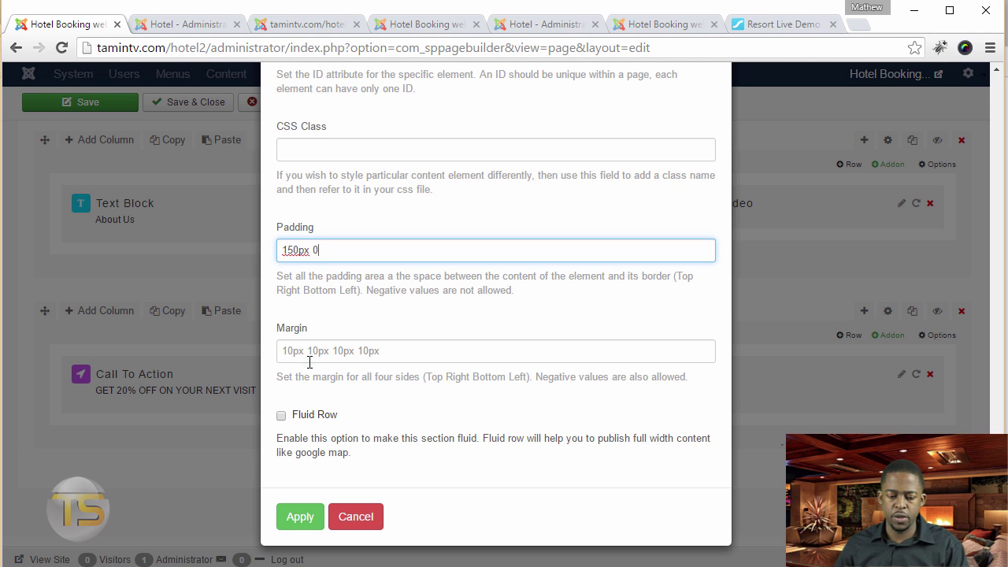
click(298, 516)
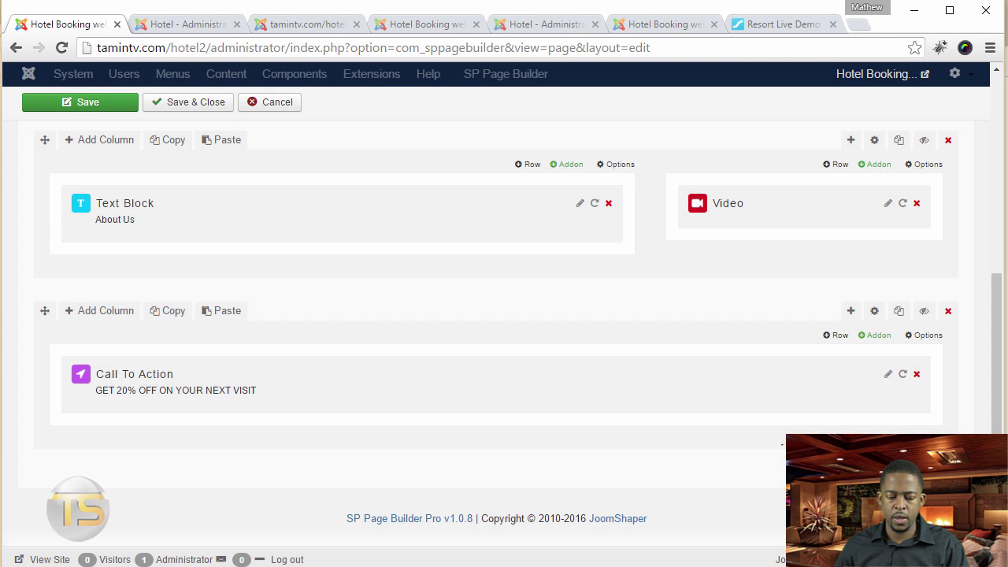
click(56, 103)
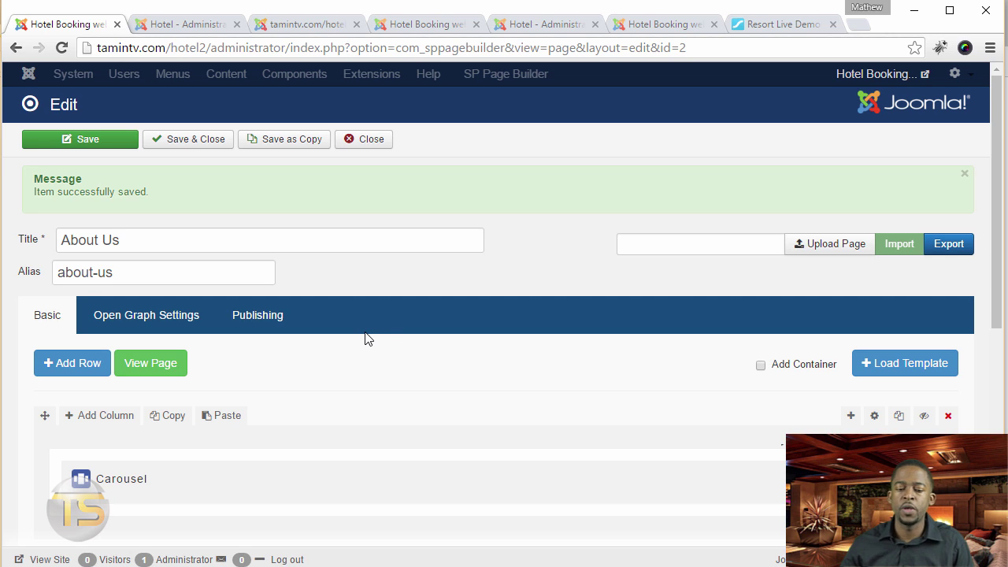
Tick Add Container to wrap the About Us page content
click(759, 366)
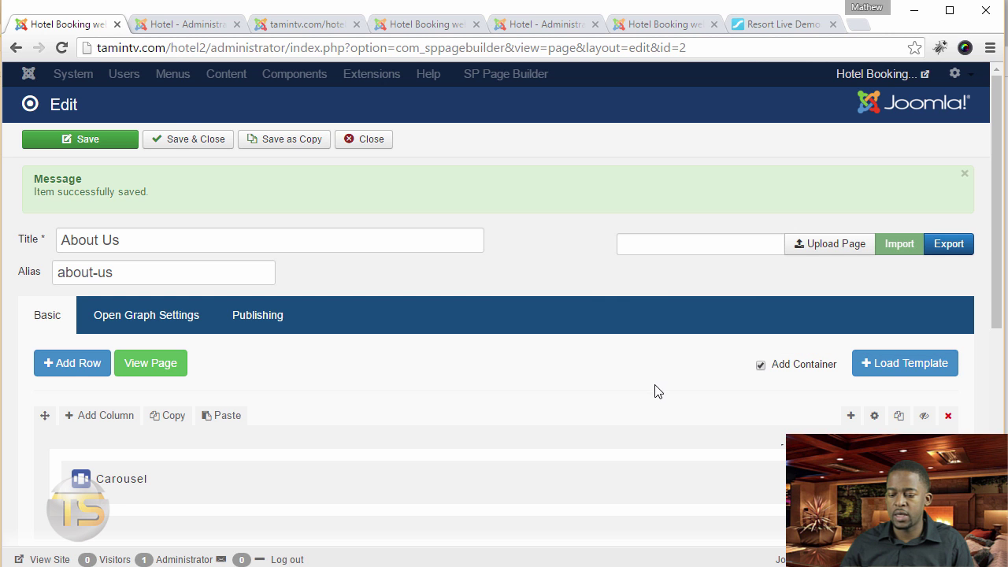
Save the page, then check the faint subtitle under GET 20% OFF on the front-end site
click(85, 141)
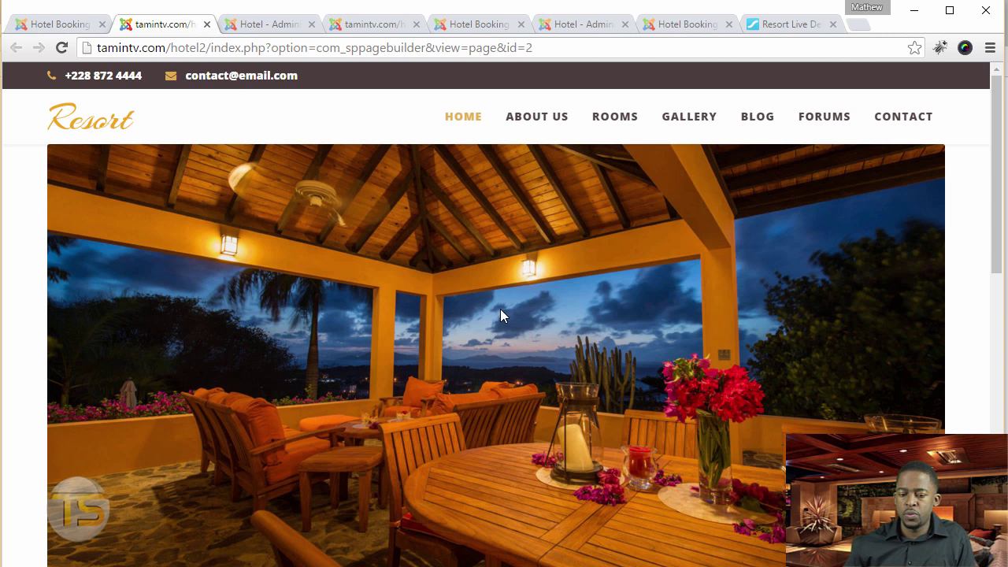
scroll(492, 311, down, 10)
scroll(490, 312, down, 1)
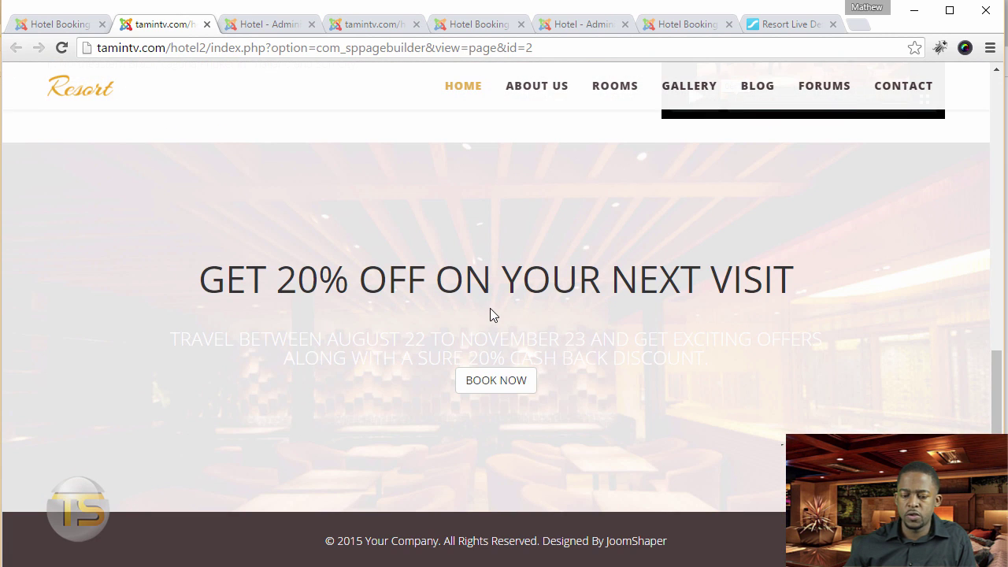
triple_click(415, 334)
double_click(399, 359)
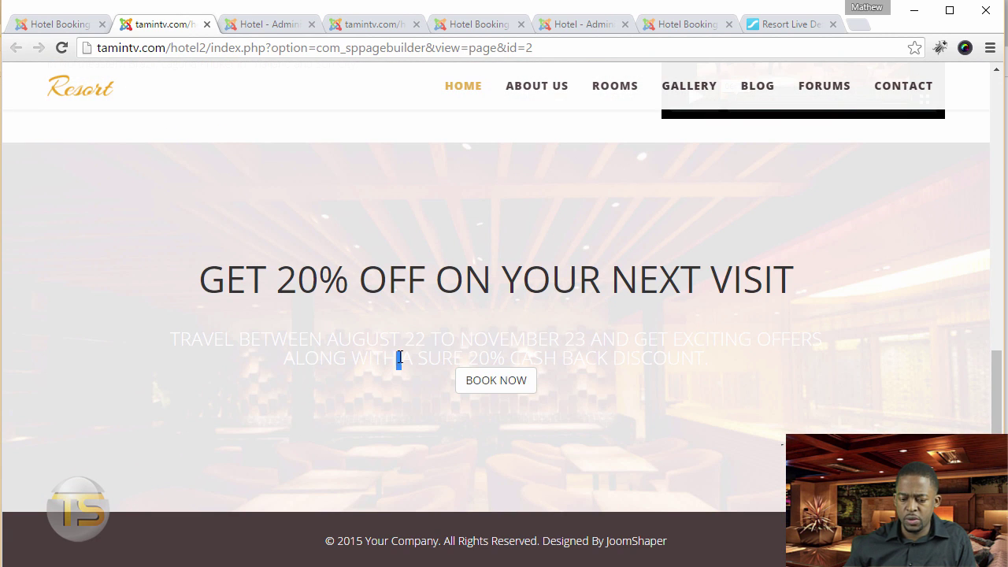
Set the call-to-action title colour to gold #997c08
click(62, 25)
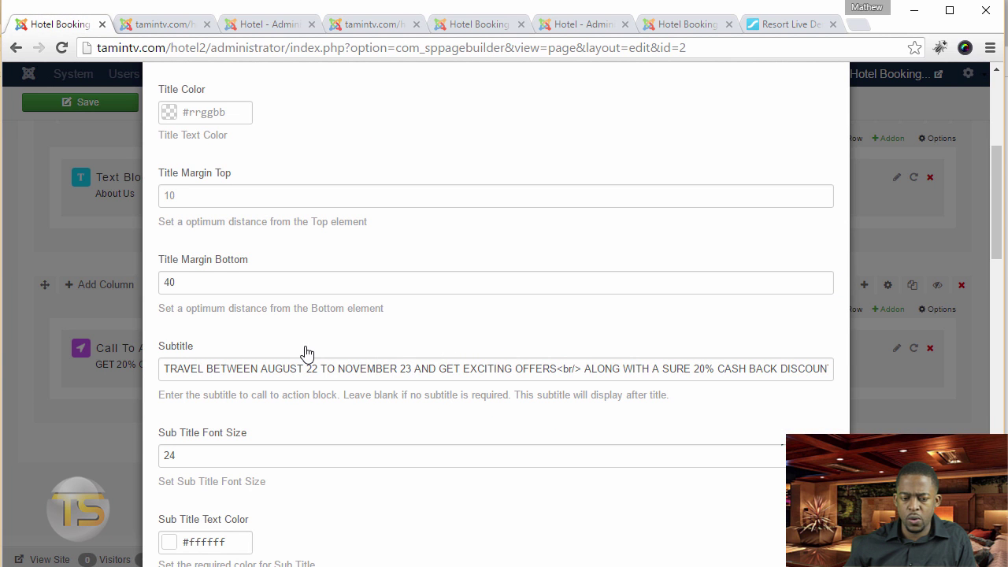
scroll(329, 411, down, 2)
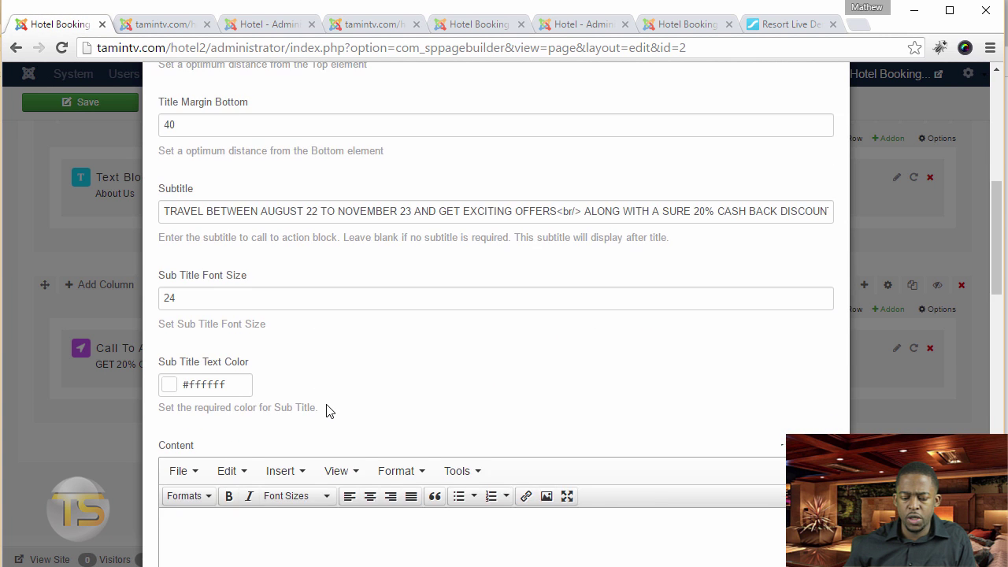
scroll(329, 411, up, 4)
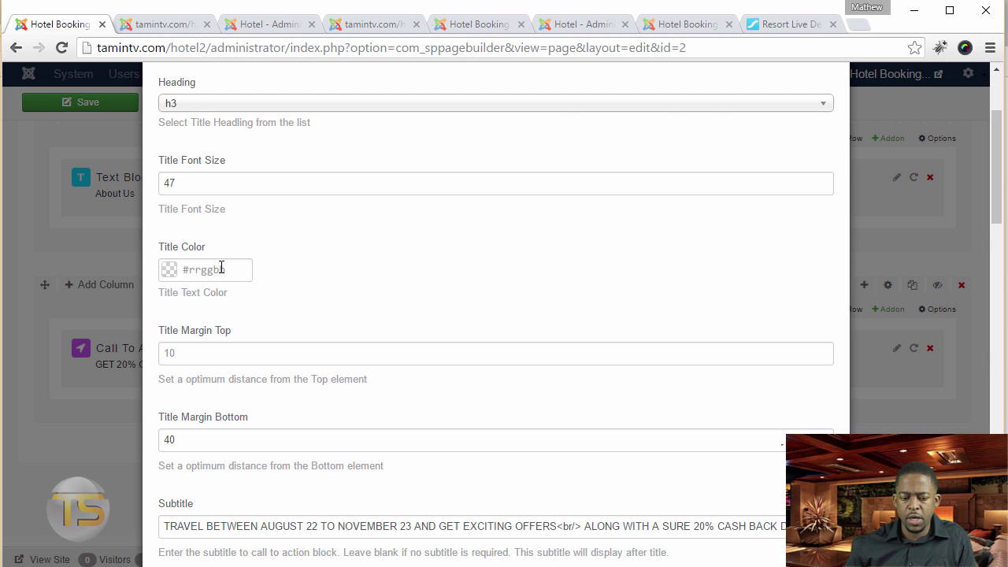
click(165, 26)
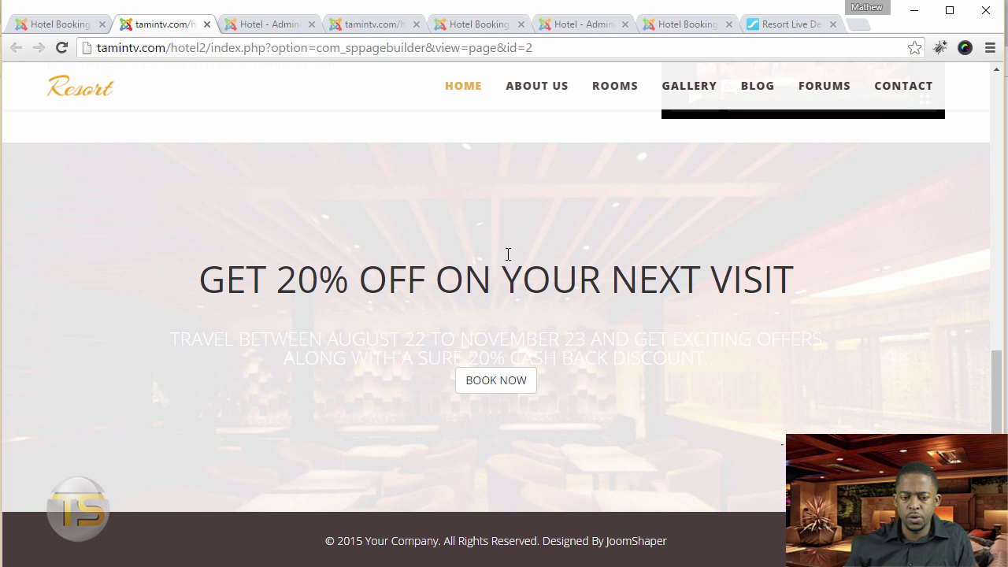
click(54, 26)
click(201, 275)
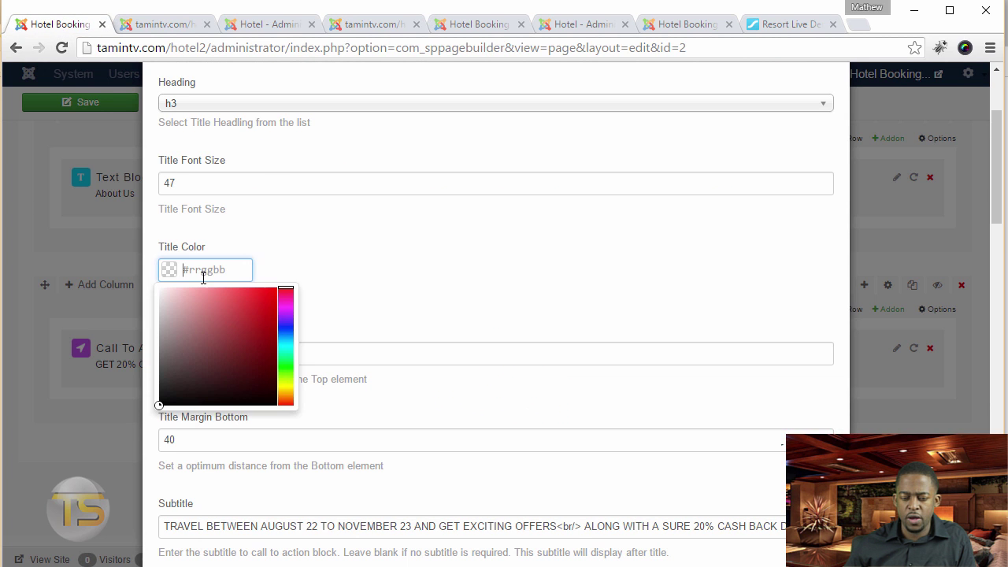
click(285, 382)
click(284, 388)
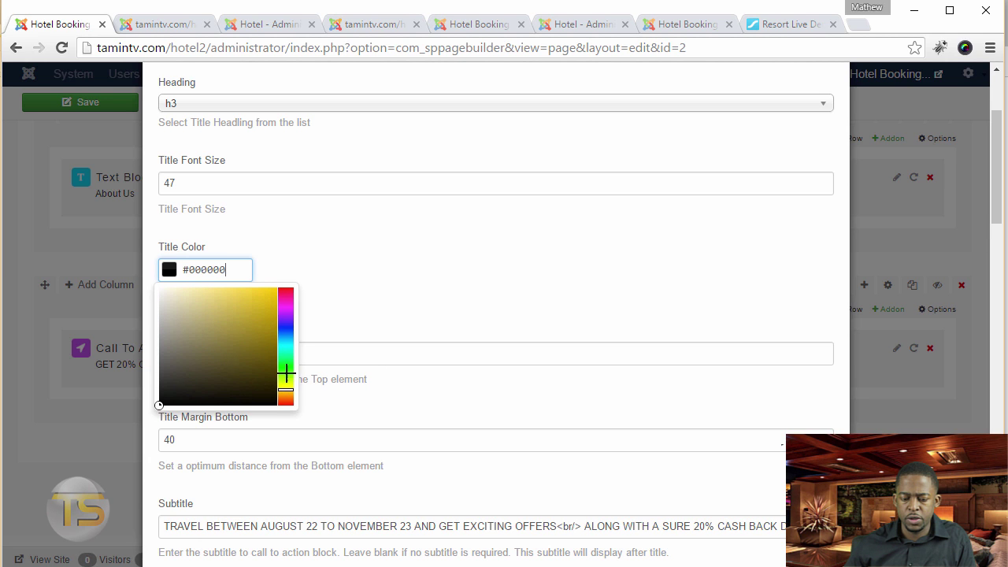
click(271, 334)
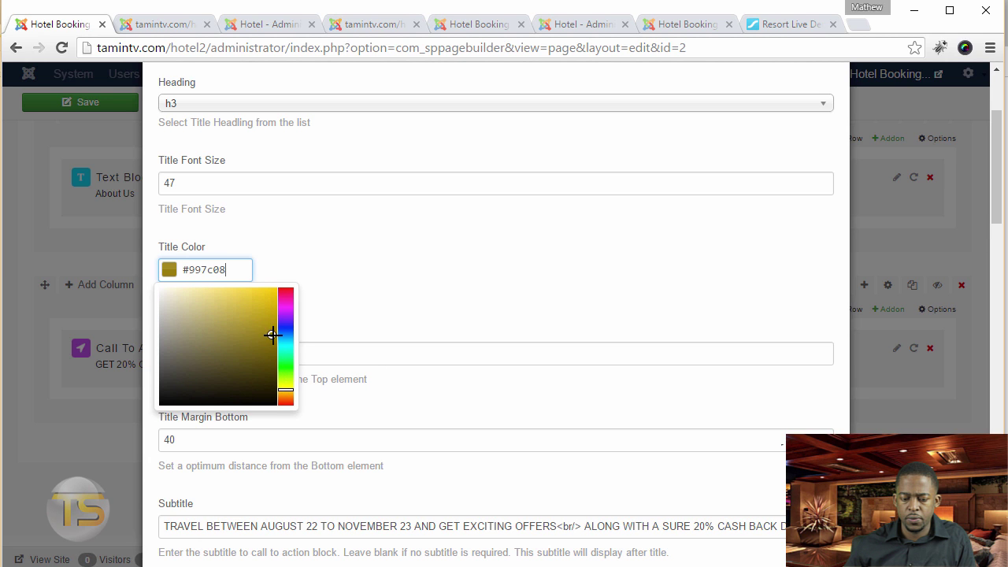
click(266, 266)
Change the subtitle text colour from #ffffff to black #000000
scroll(331, 315, down, 4)
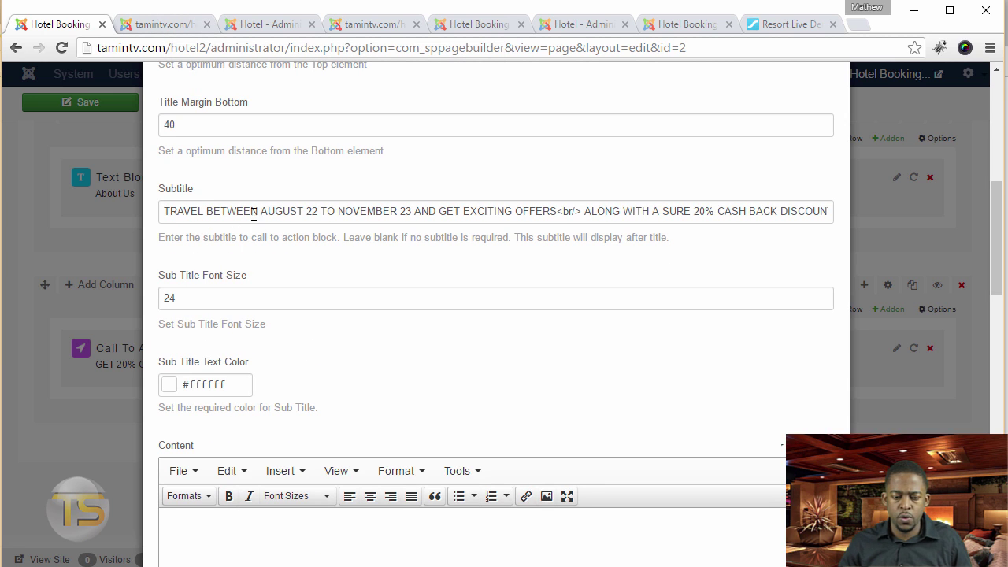
click(216, 383)
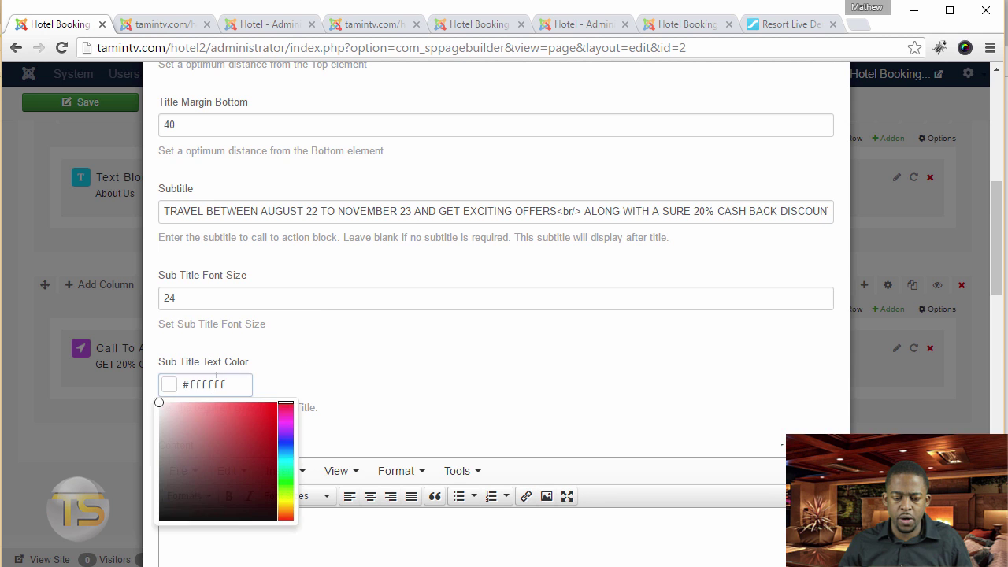
click(175, 28)
click(73, 24)
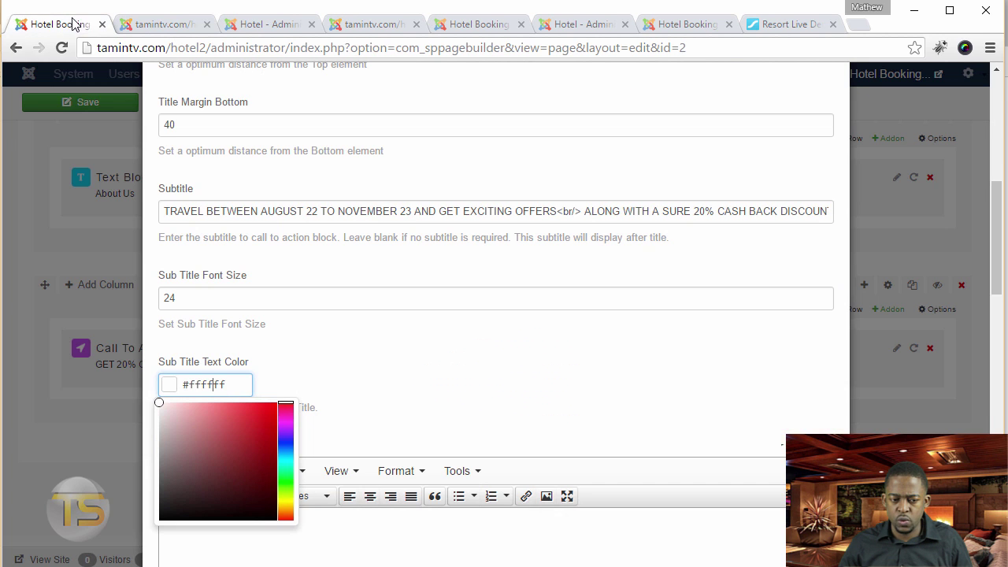
drag(159, 403, 153, 532)
click(168, 24)
key(ctrl+shift+Tab)
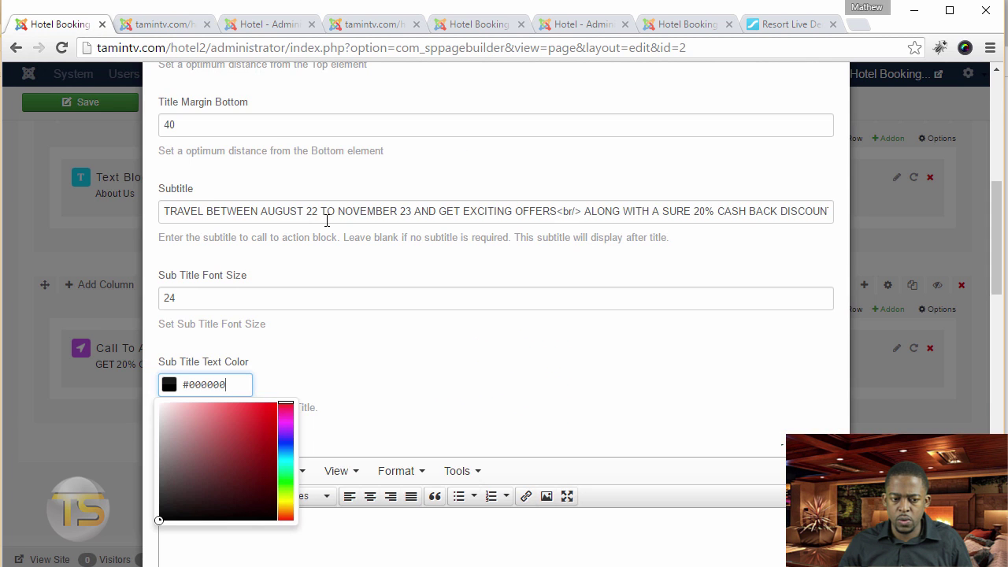
scroll(354, 274, down, 4)
View the live About Us page's call-to-action with its gold title and black subtitle
scroll(376, 344, down, 10)
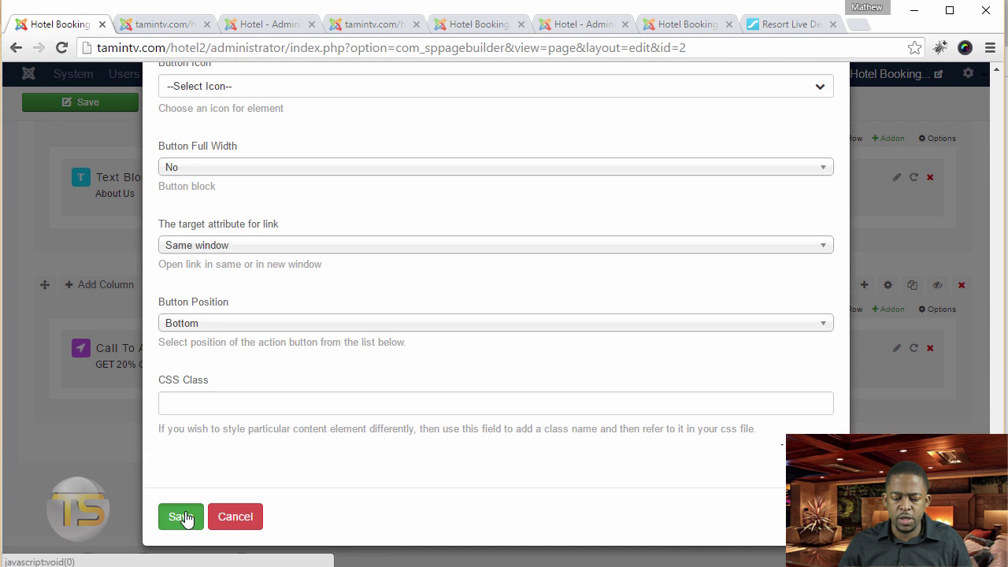
key(ctrl+Tab)
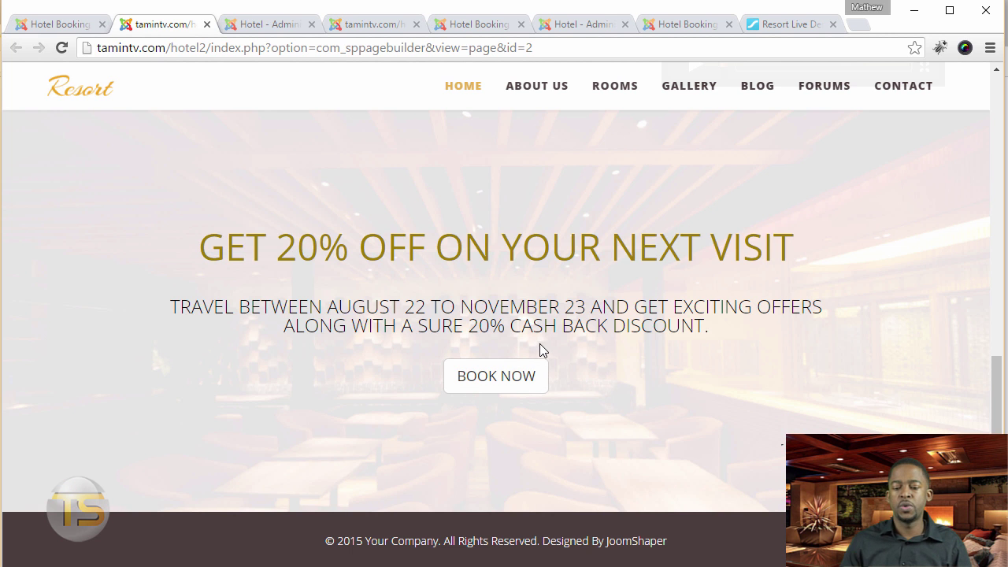
click(508, 381)
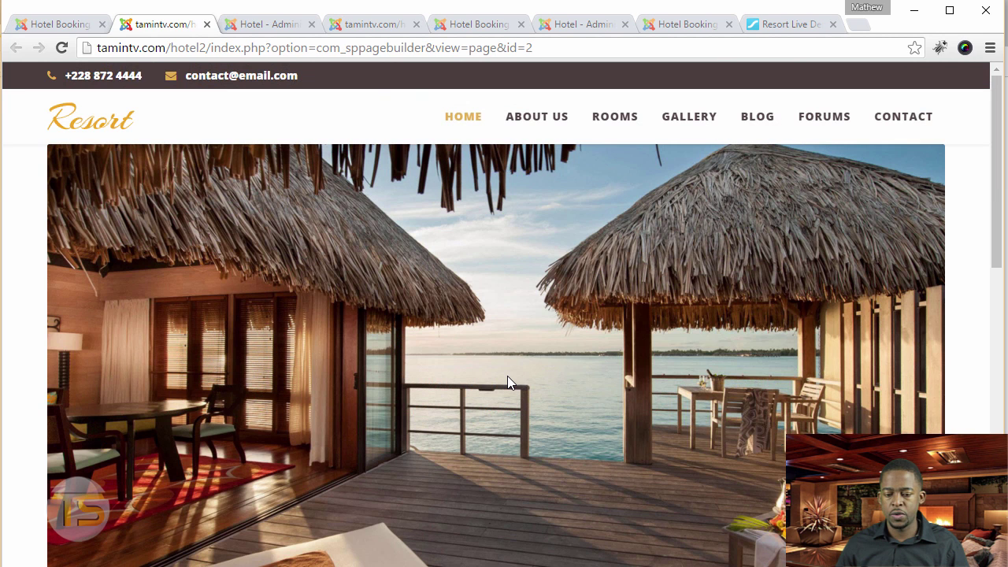